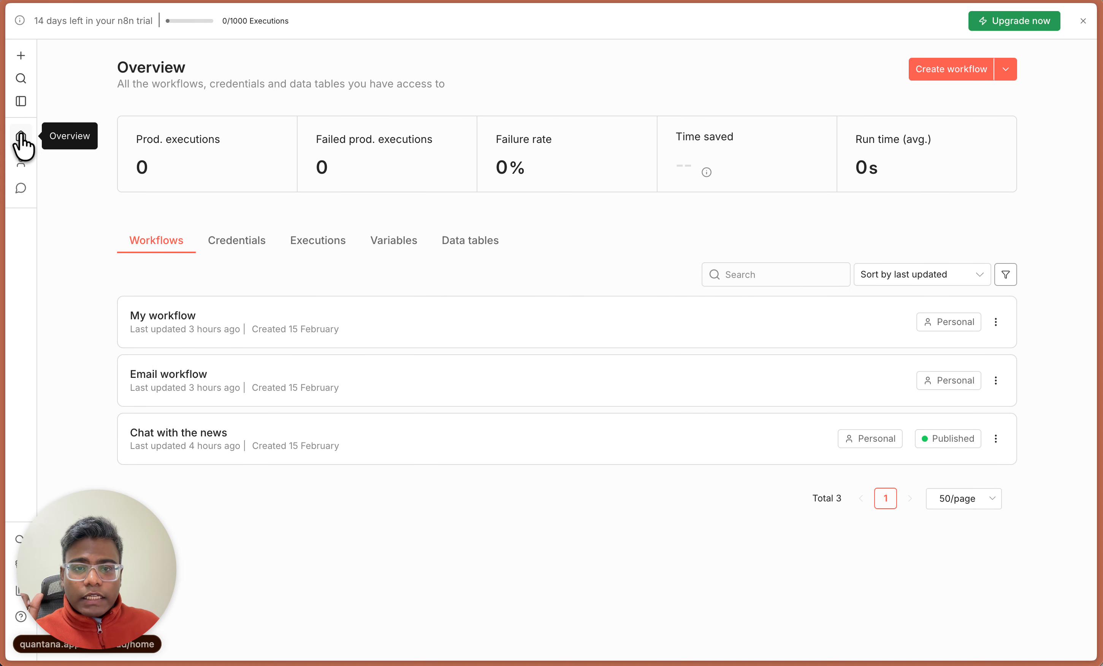
Create a new workflow
{"action": "left_click", "coordinate": [956, 71]}
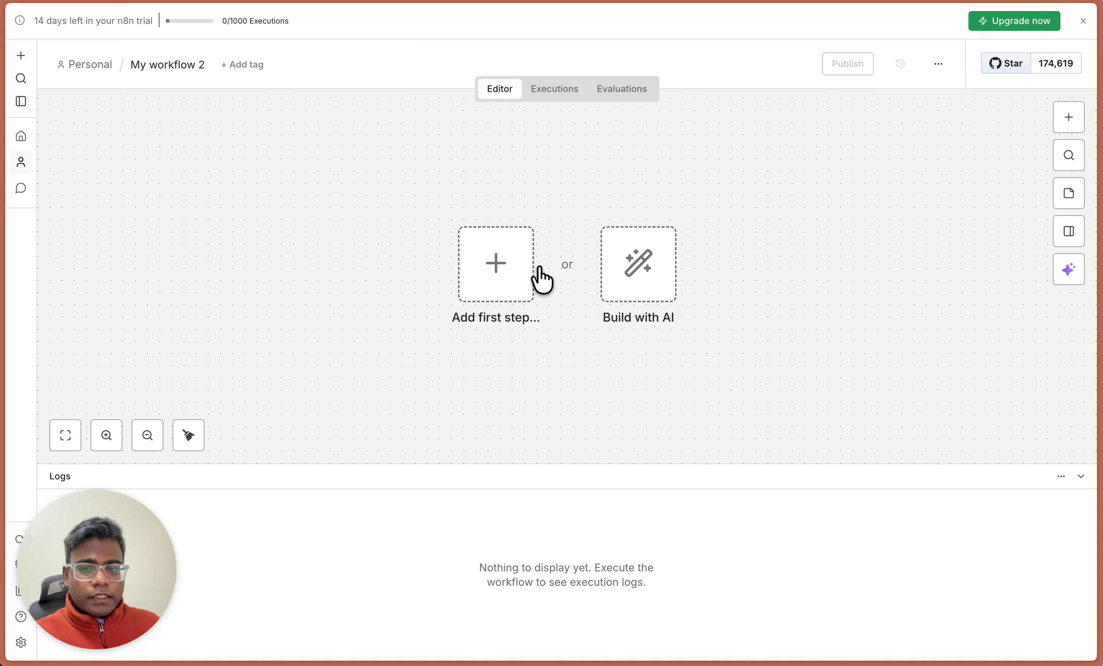
{"action": "left_click", "coordinate": [493, 281]}
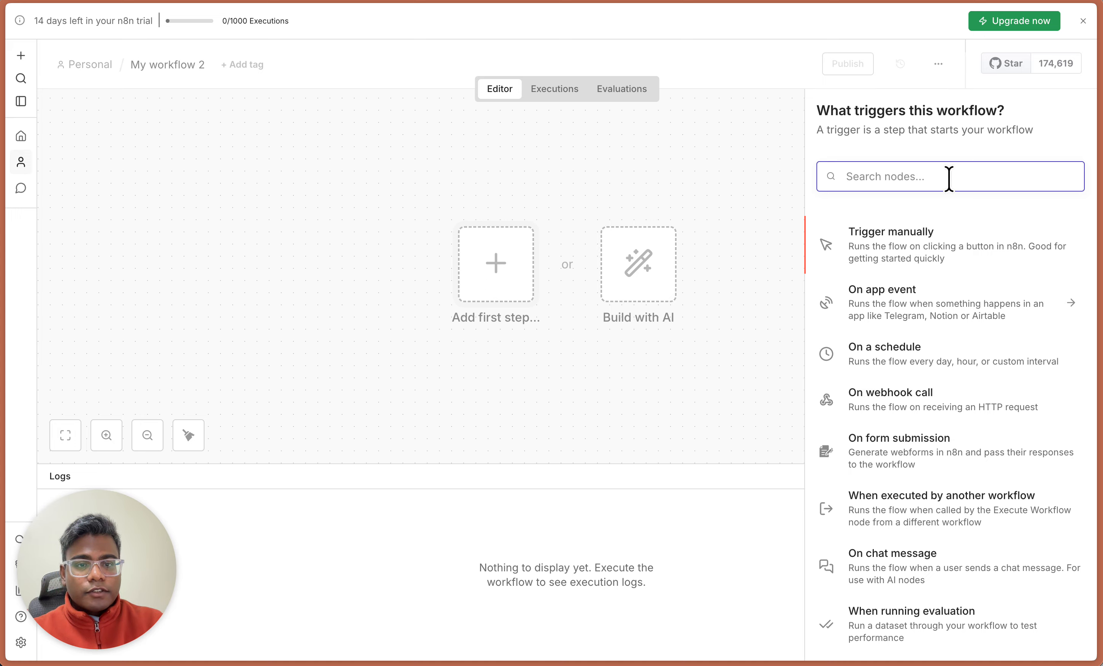
{"action": "scroll", "coordinate": [957, 279], "scroll_direction": "down", "scroll_amount": 2}
{"action": "scroll", "coordinate": [958, 283], "scroll_direction": "up", "scroll_amount": 2}
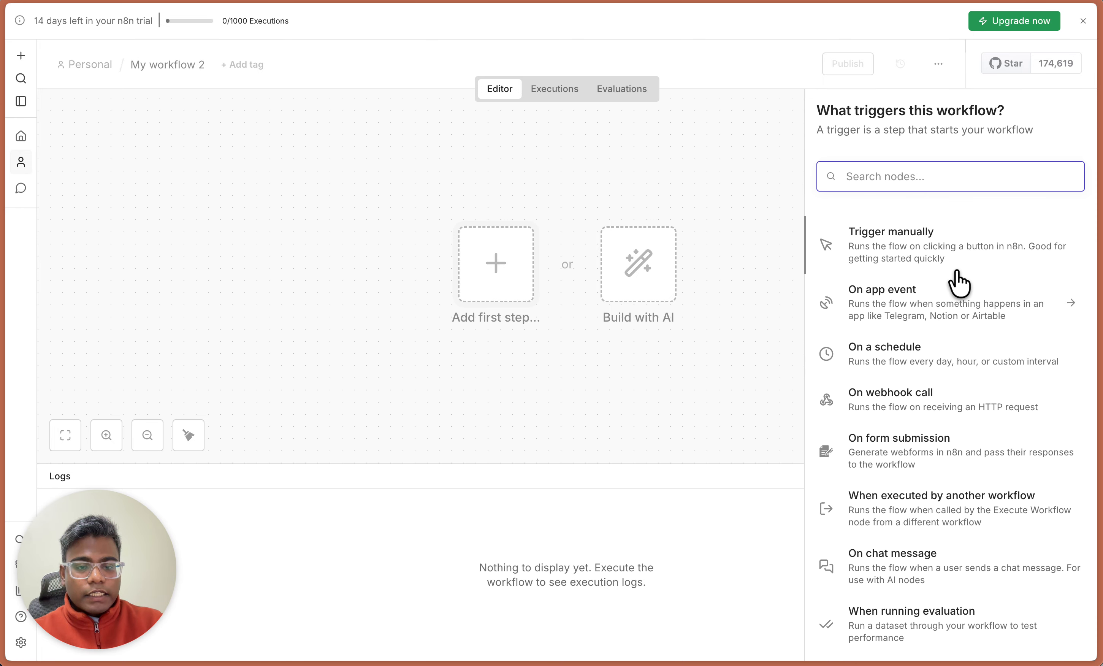
{"action": "left_click", "coordinate": [712, 176]}
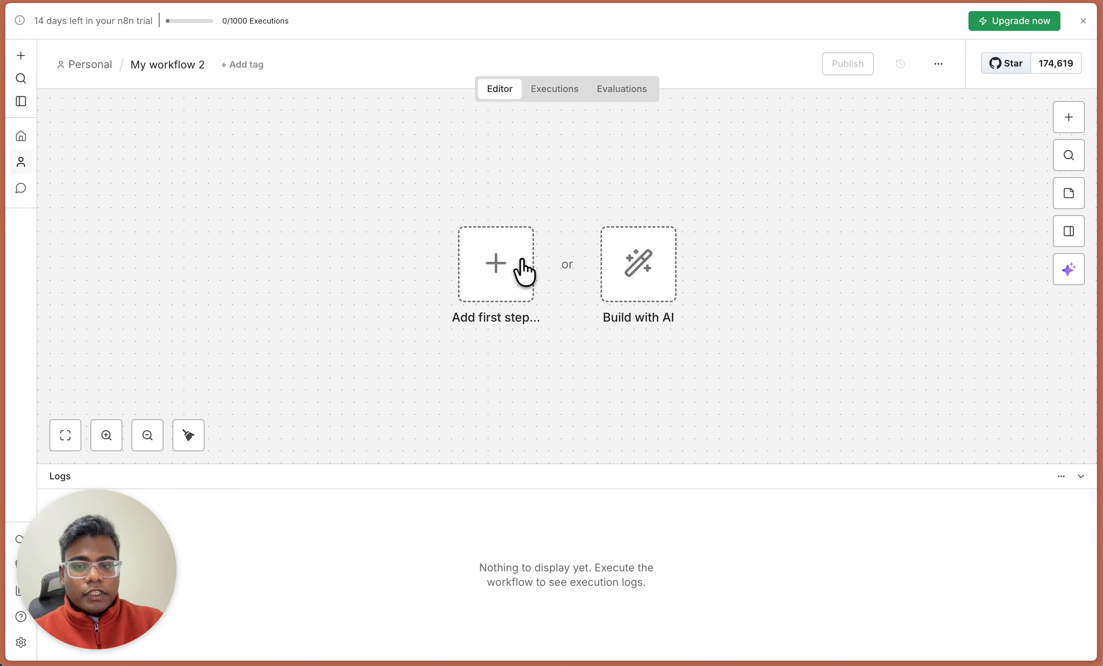
Add an On chat message trigger as the workflow's first step and make its chat publicly available
{"action": "left_click", "coordinate": [524, 271]}
{"action": "left_click", "coordinate": [852, 111]}
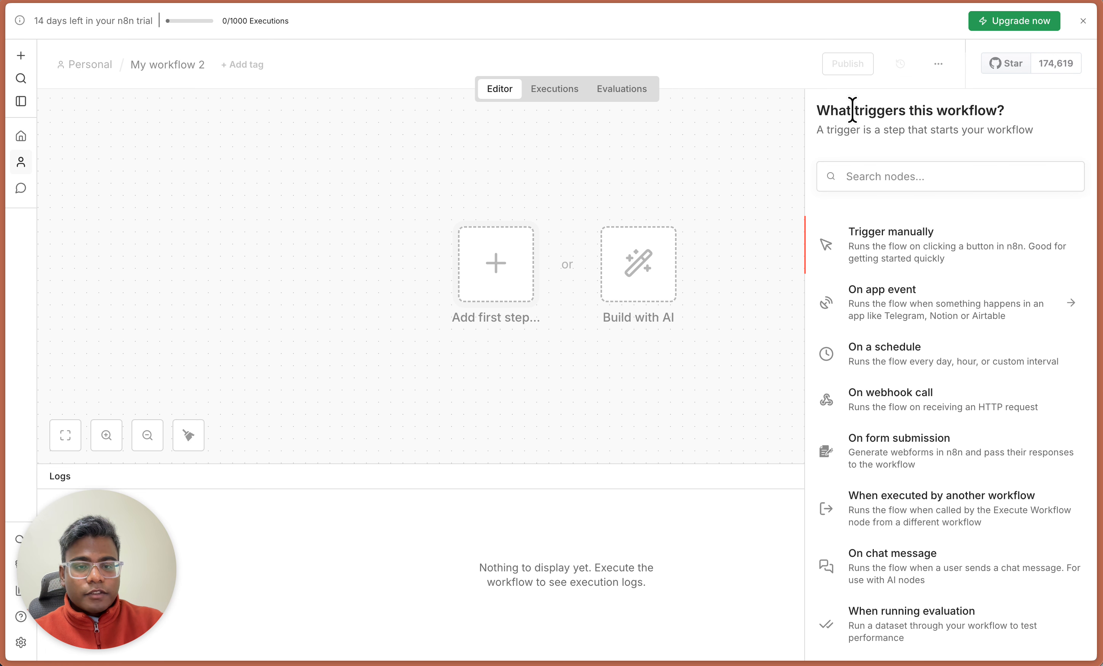
{"action": "left_click_drag", "start_coordinate": [852, 111], "coordinate": [1019, 115]}
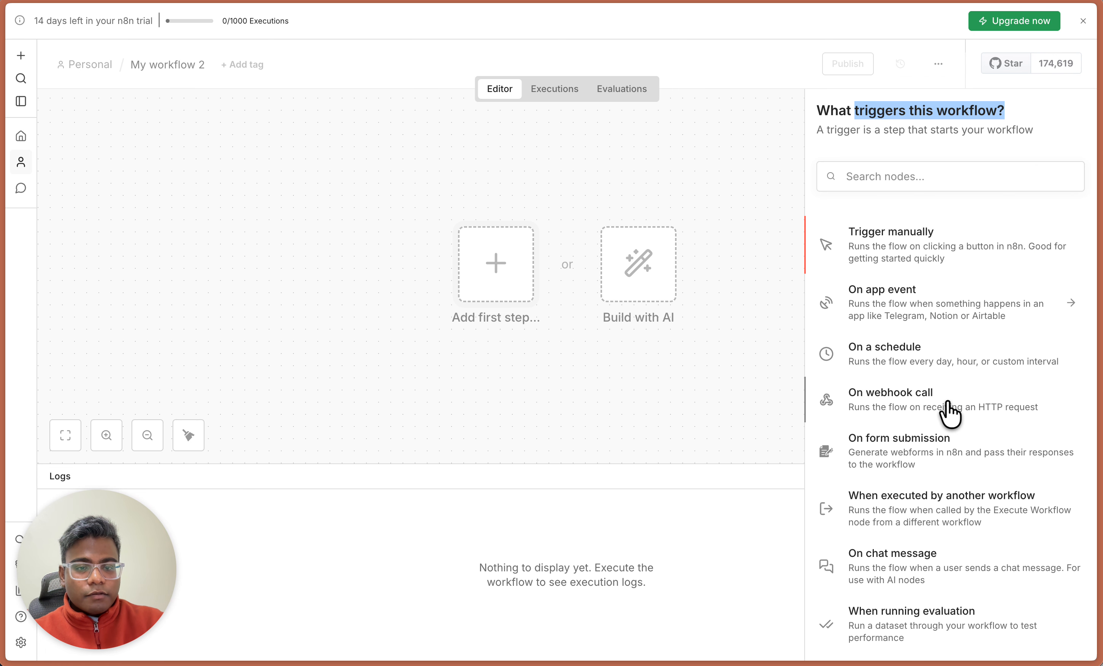
{"action": "scroll", "coordinate": [946, 317], "scroll_direction": "down", "scroll_amount": 1}
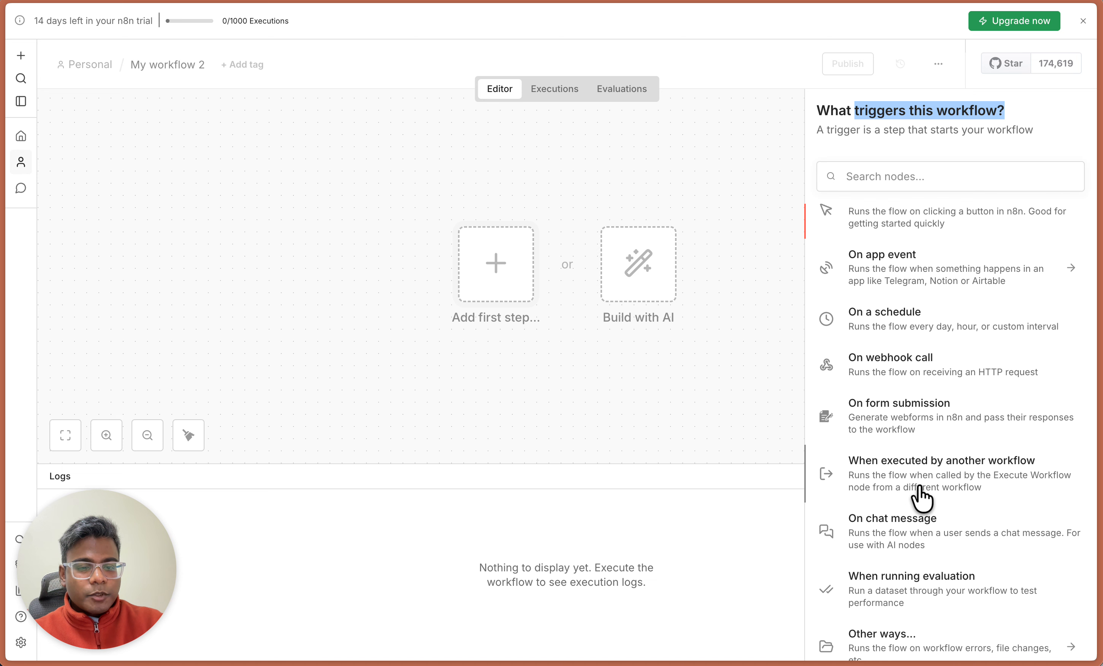
{"action": "left_click", "coordinate": [912, 524]}
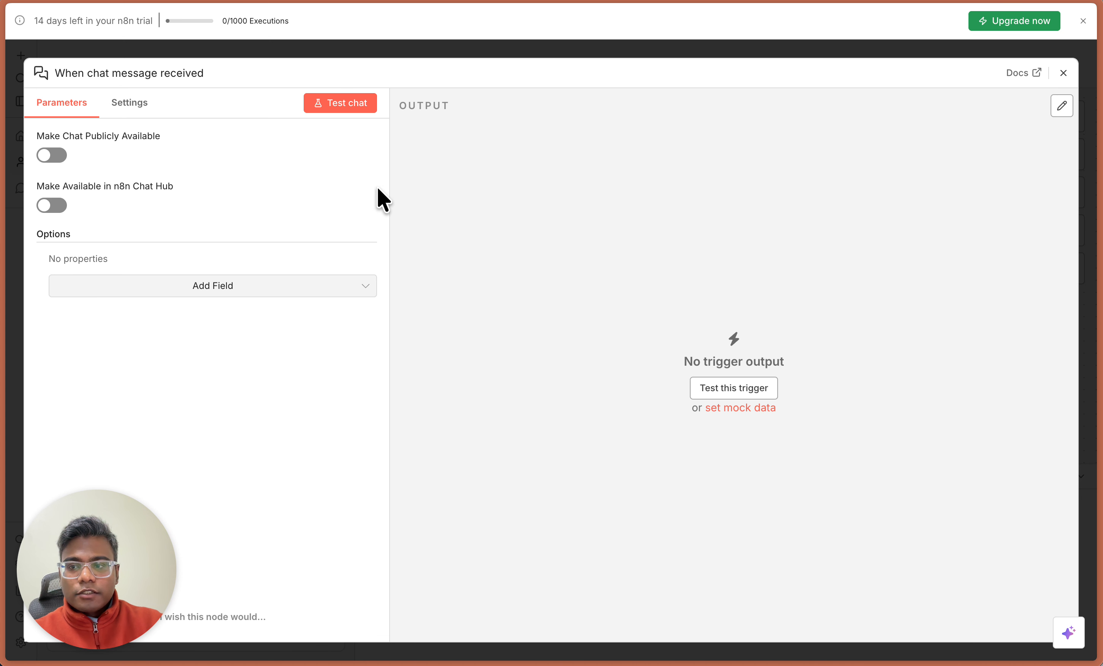
{"action": "left_click", "coordinate": [53, 155]}
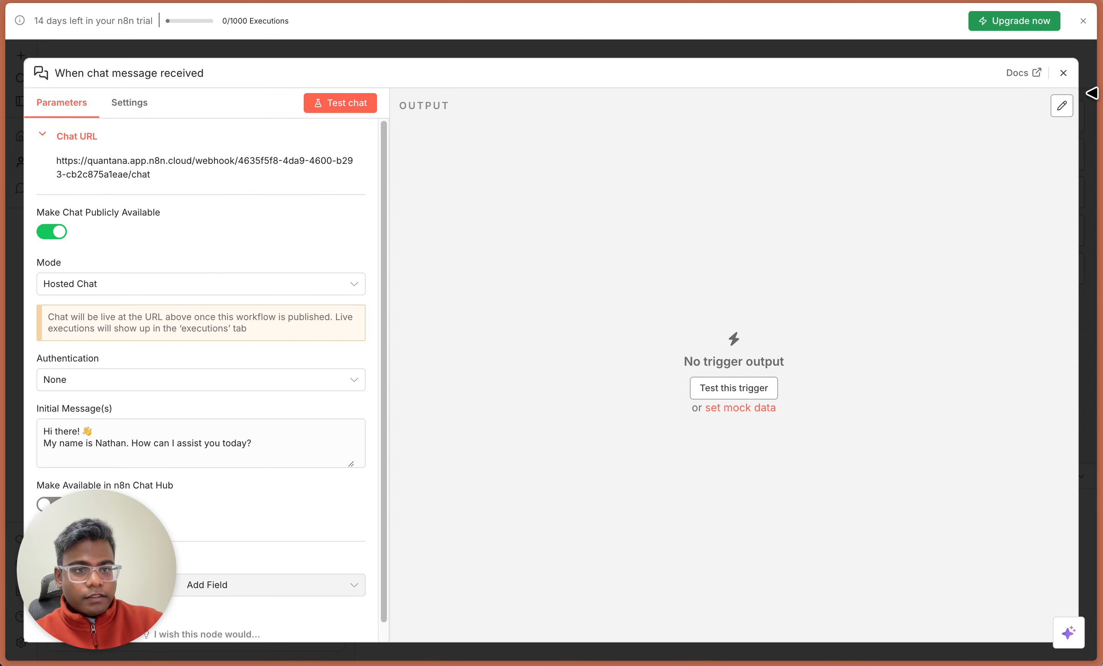
Test the chat trigger by sending the message "Hi" in the workflow chat
{"action": "left_click", "coordinate": [721, 388]}
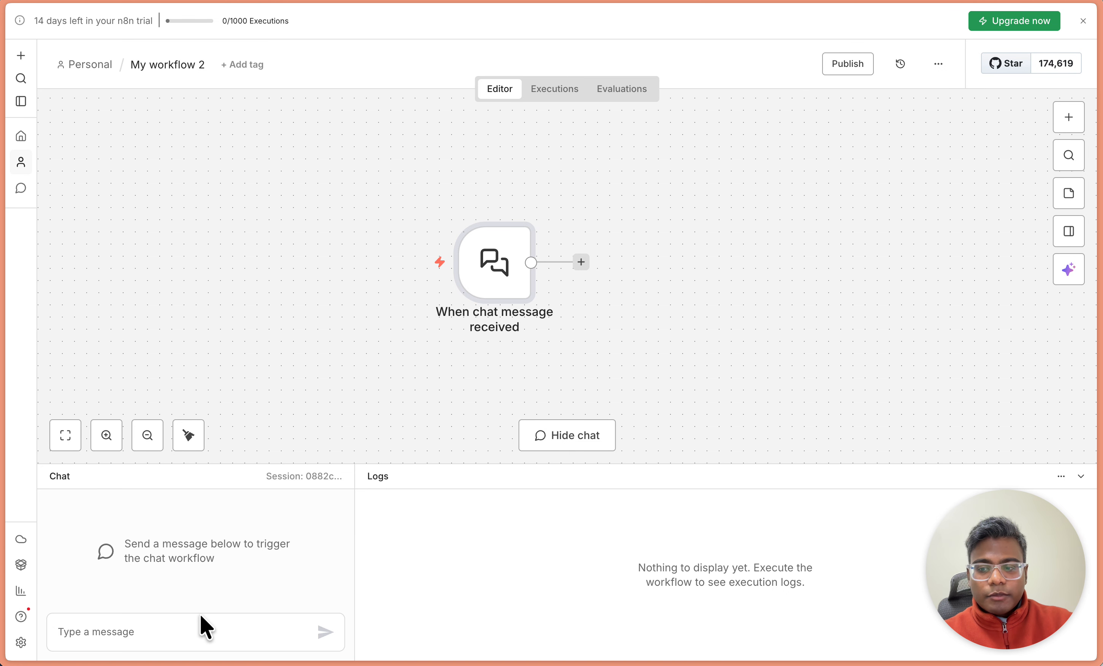
{"action": "left_click", "coordinate": [152, 630]}
{"action": "type", "text": "Hi"}
{"action": "key", "text": "Return"}
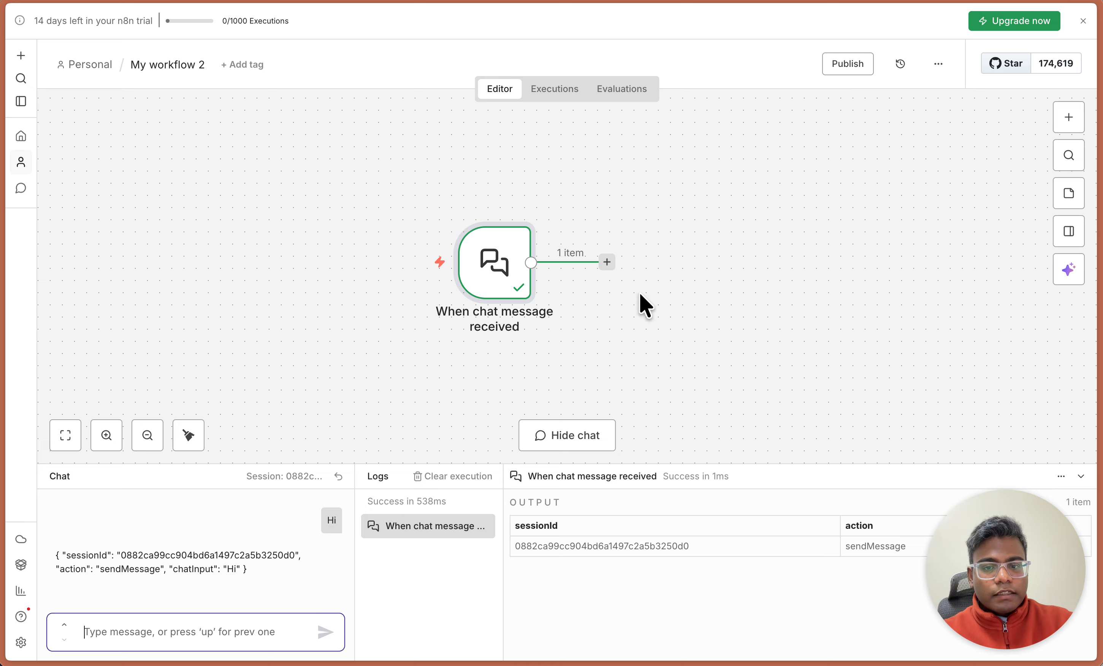
Add an AI Agent node connected after the chat message trigger
{"action": "left_click", "coordinate": [606, 265]}
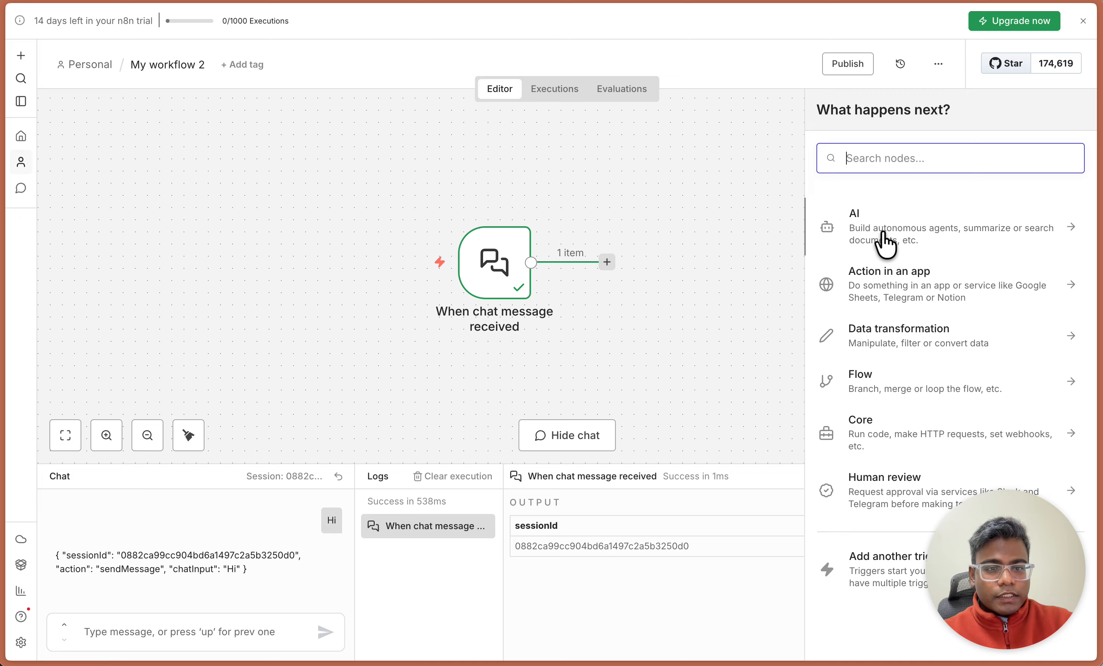
{"action": "left_click", "coordinate": [924, 229]}
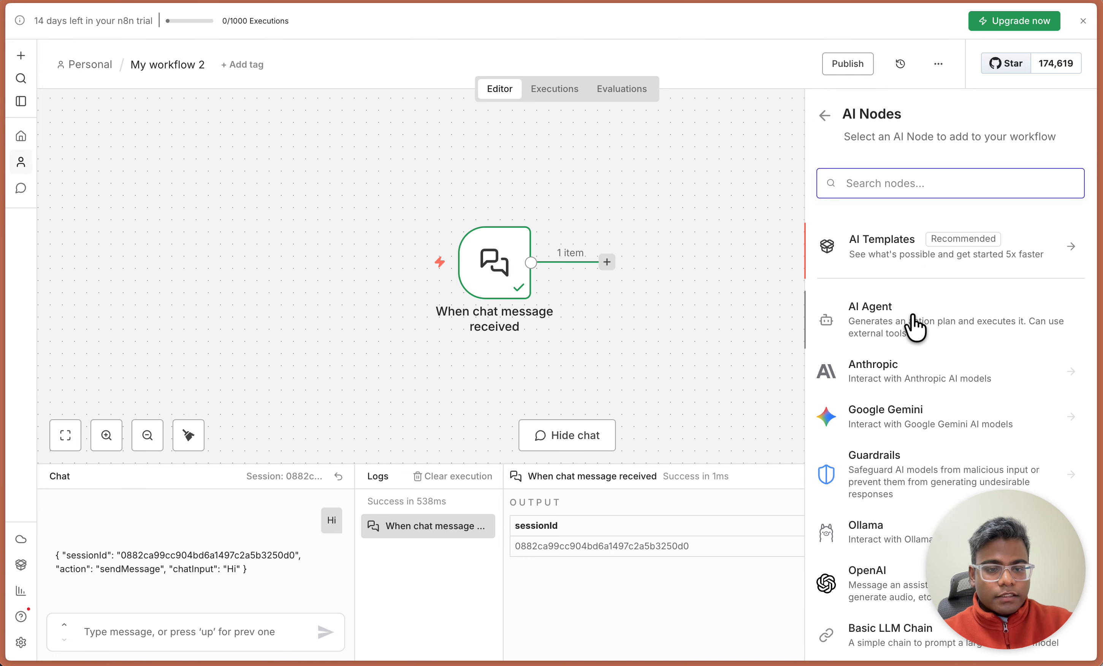
{"action": "scroll", "coordinate": [912, 316], "scroll_direction": "down", "scroll_amount": 9}
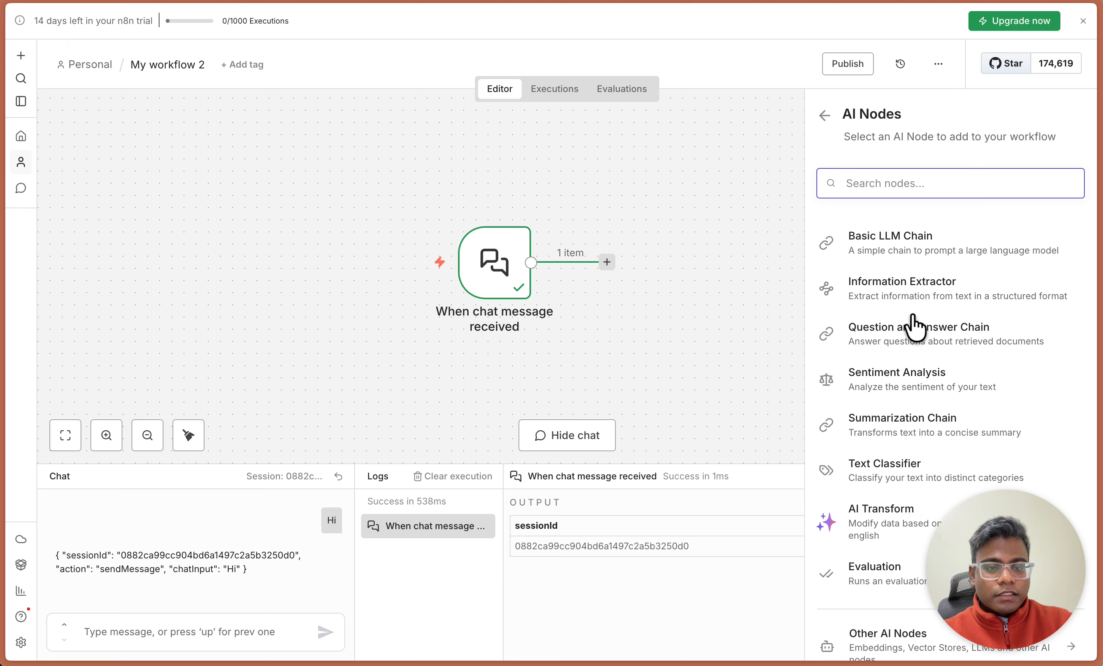
{"action": "scroll", "coordinate": [913, 325], "scroll_direction": "up", "scroll_amount": 9}
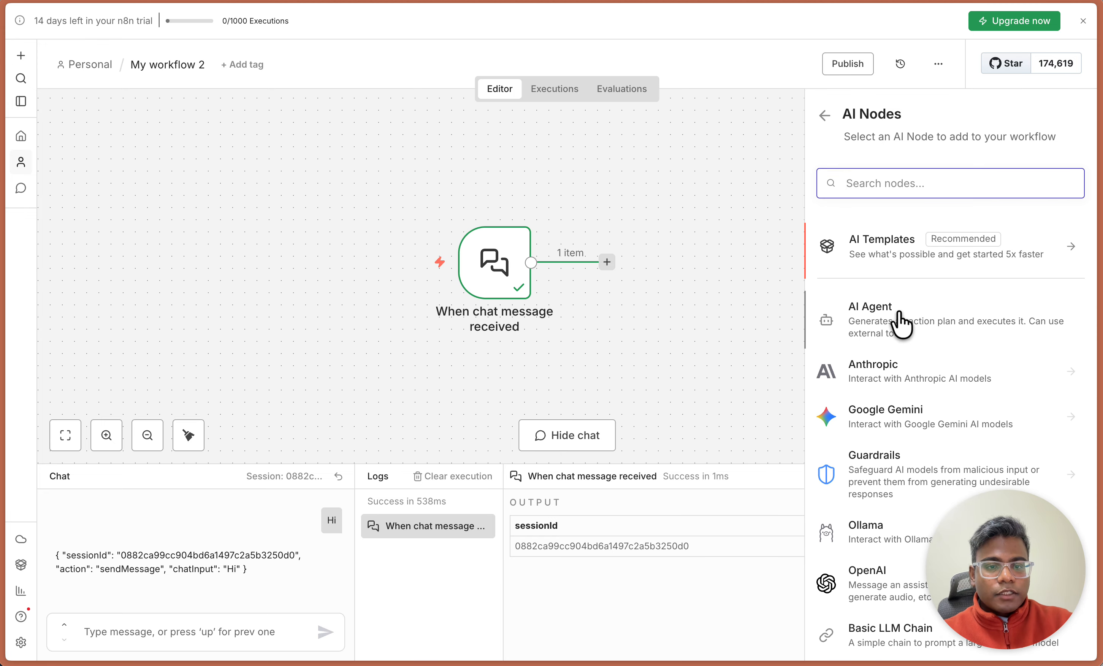
{"action": "left_click", "coordinate": [882, 313]}
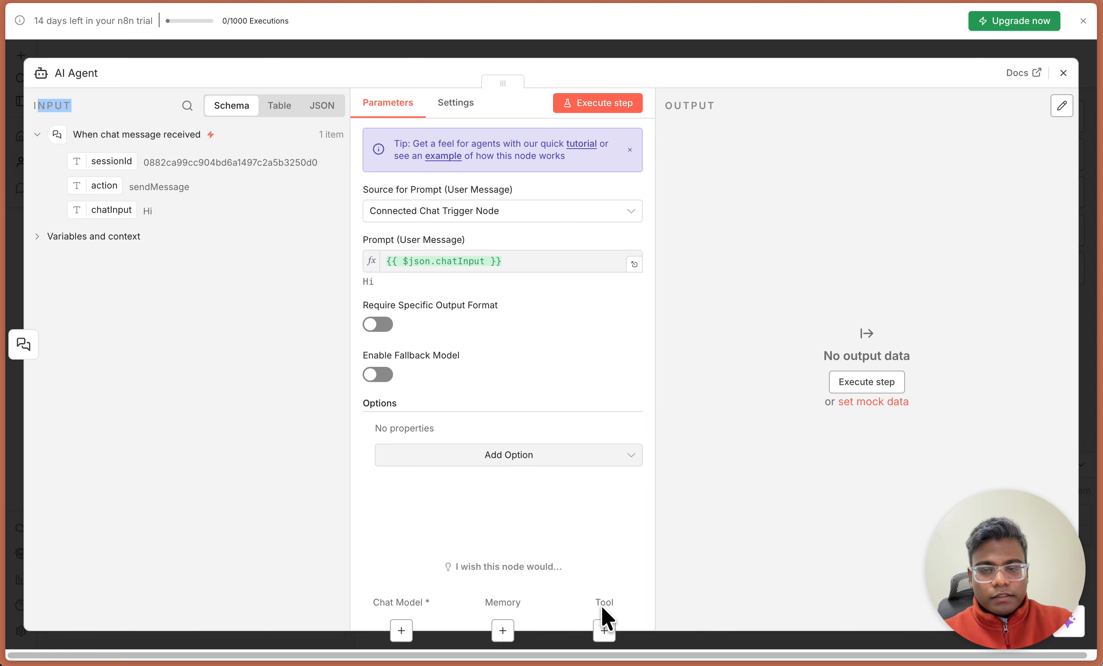
Add a System Message option to the AI Agent, set it to "You are Steve Jobs" and return to the canvas
{"action": "left_click", "coordinate": [553, 462]}
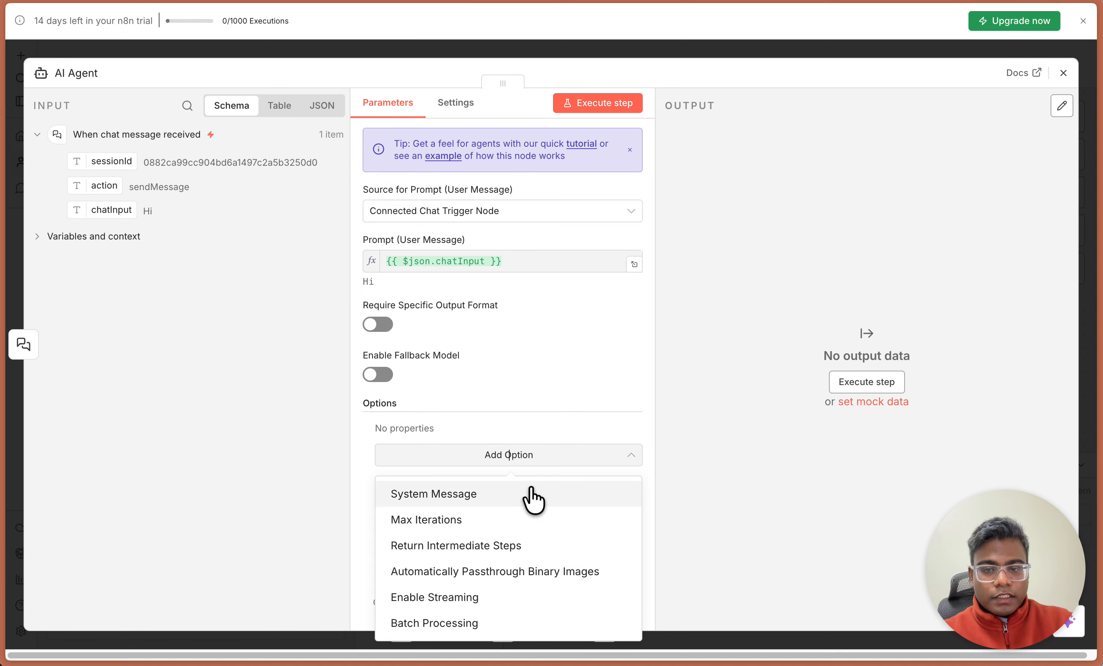
{"action": "left_click", "coordinate": [534, 496]}
{"action": "left_click", "coordinate": [537, 468]}
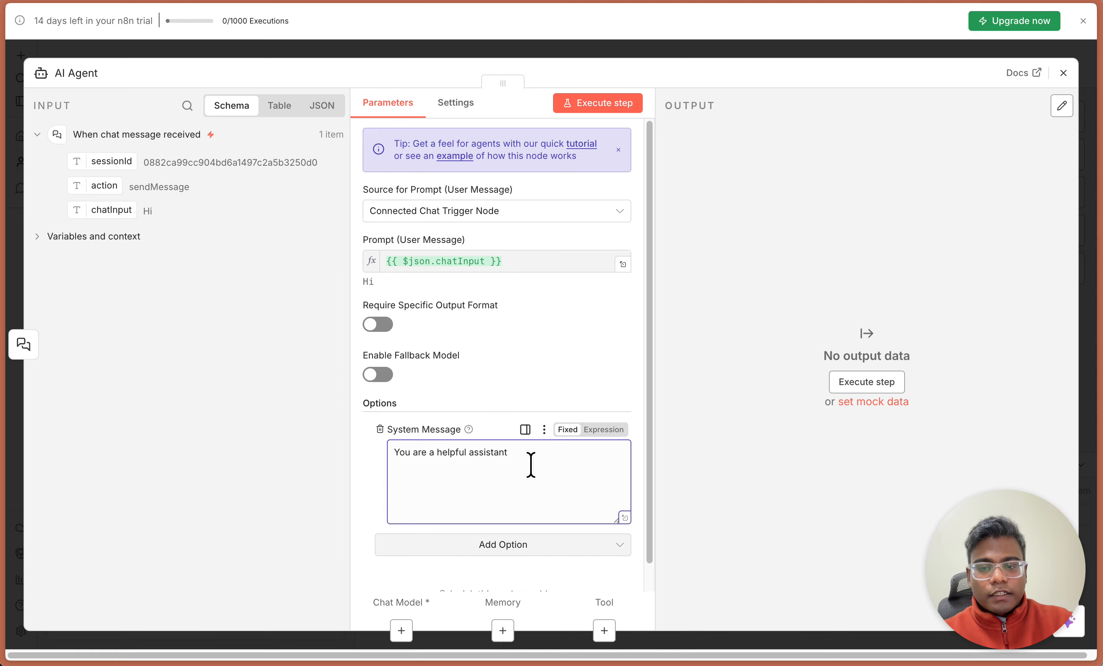
{"action": "key", "text": "ctrl+a"}
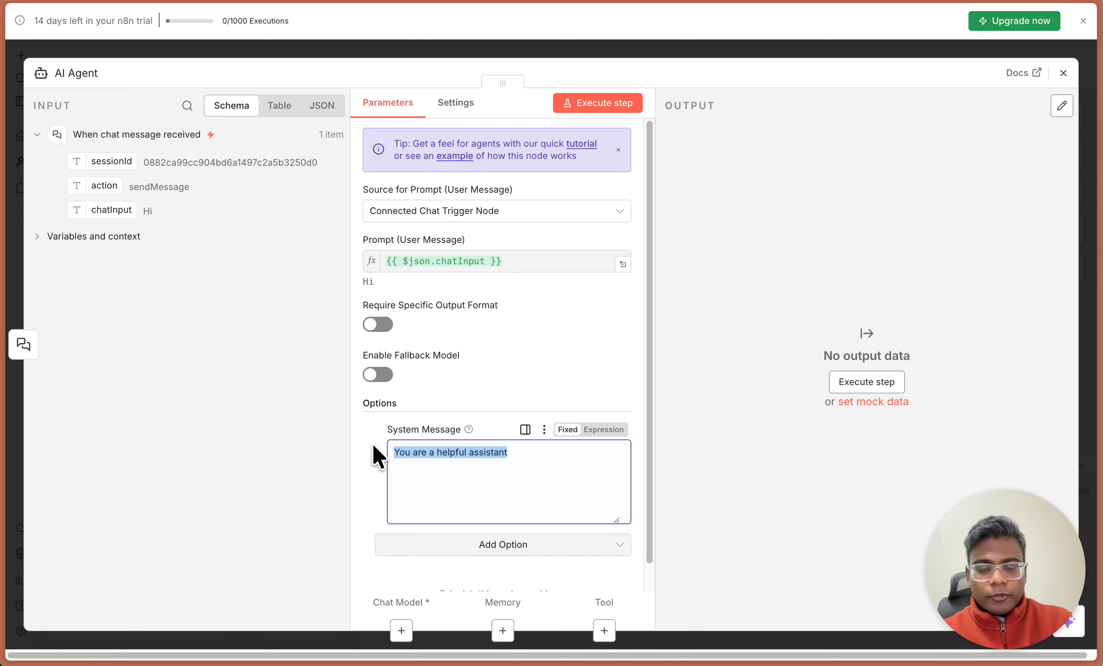
{"action": "type", "text": "You are Steve Jobs"}
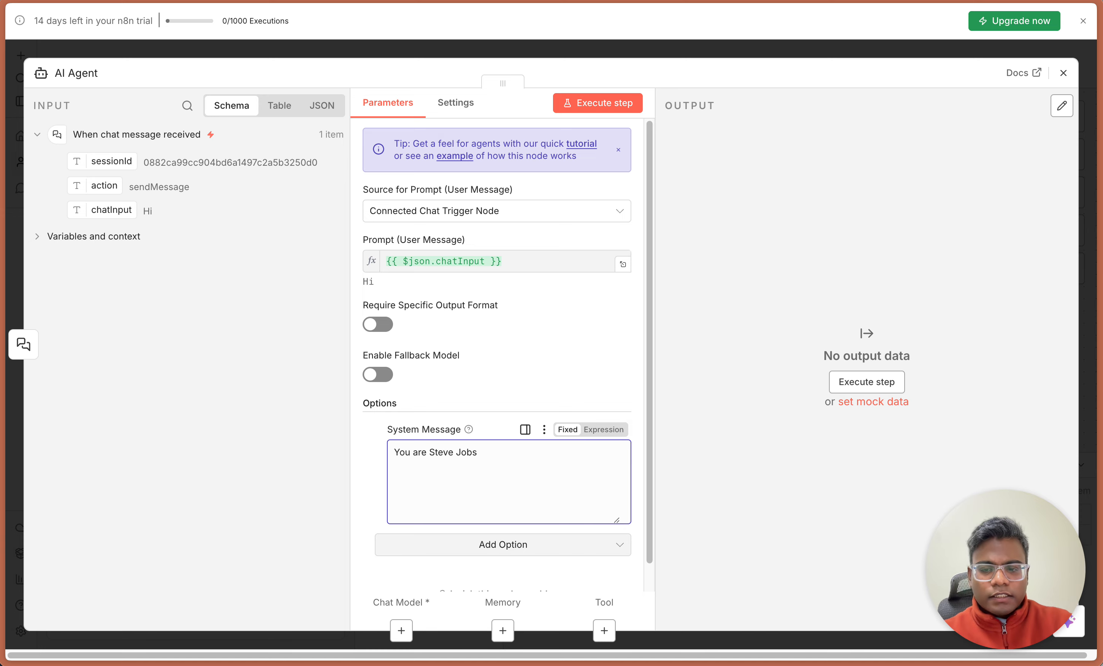
{"action": "scroll", "coordinate": [583, 403], "scroll_direction": "down", "scroll_amount": 1}
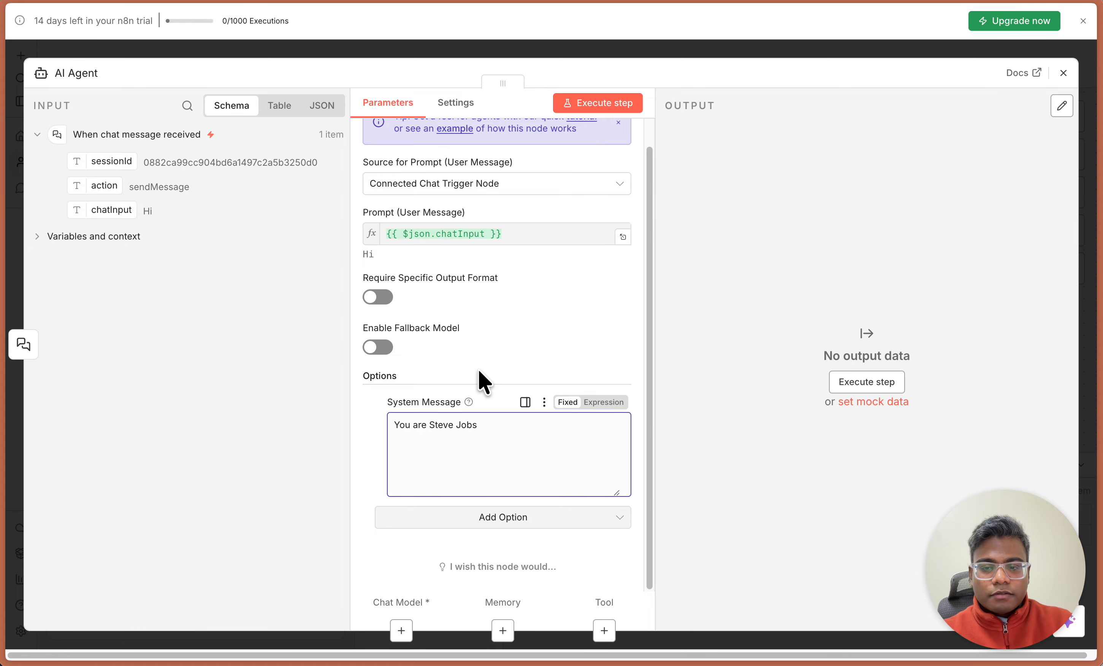
{"action": "scroll", "coordinate": [489, 363], "scroll_direction": "up", "scroll_amount": 1}
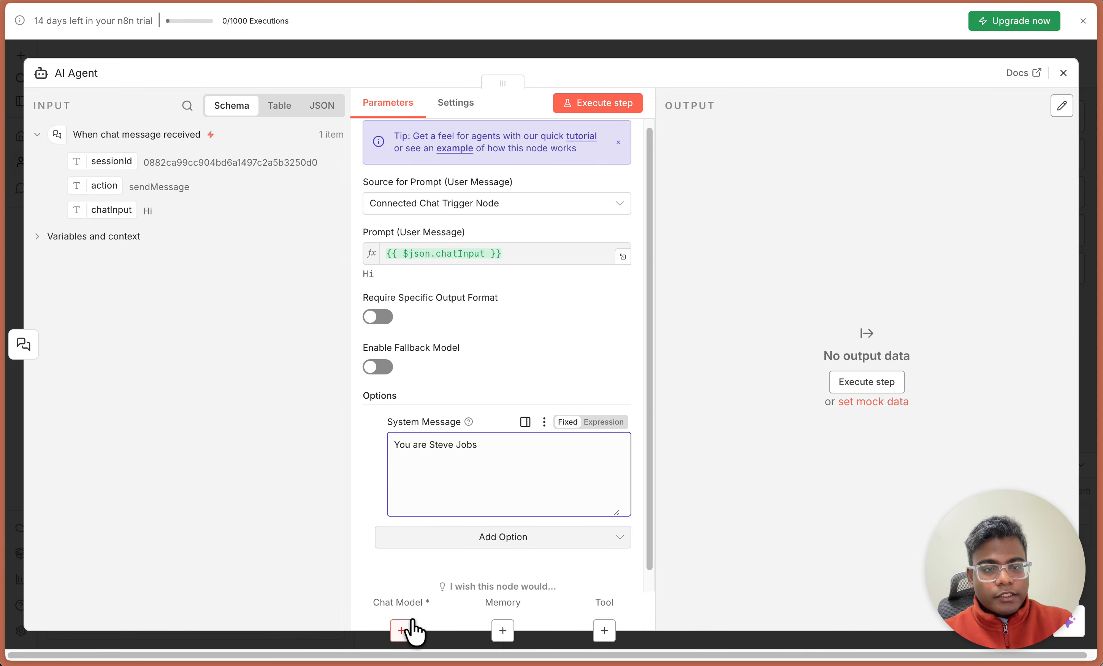
{"action": "left_click", "coordinate": [1063, 72]}
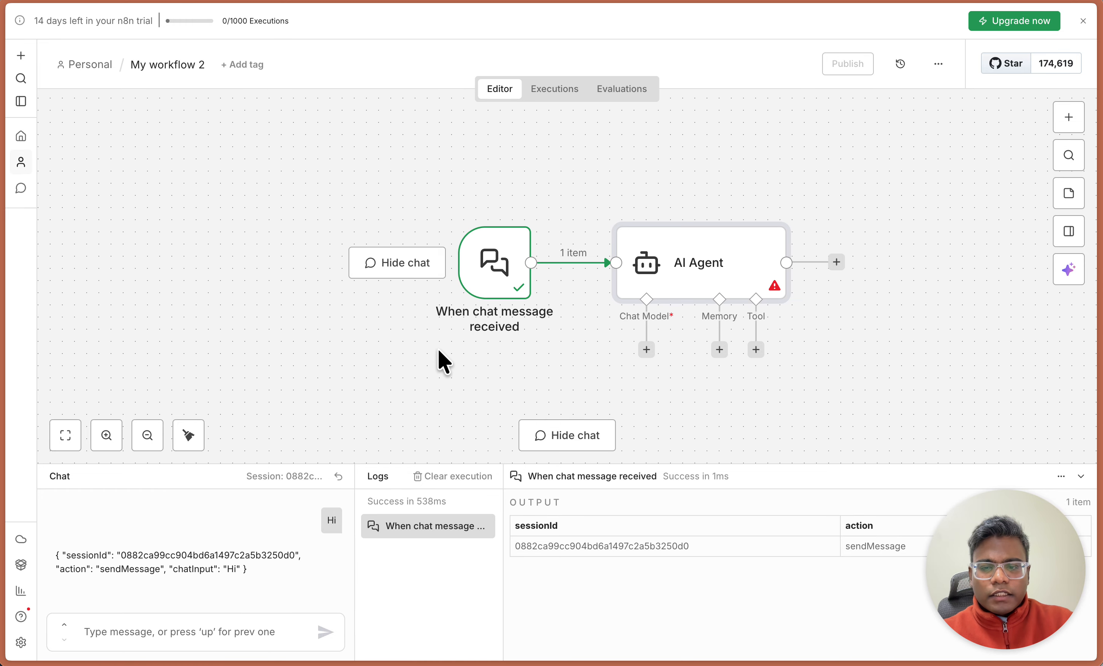
Test the workflow with the AI Agent by sending the chat message "hi" and read the agent's response
{"action": "left_click", "coordinate": [179, 632]}
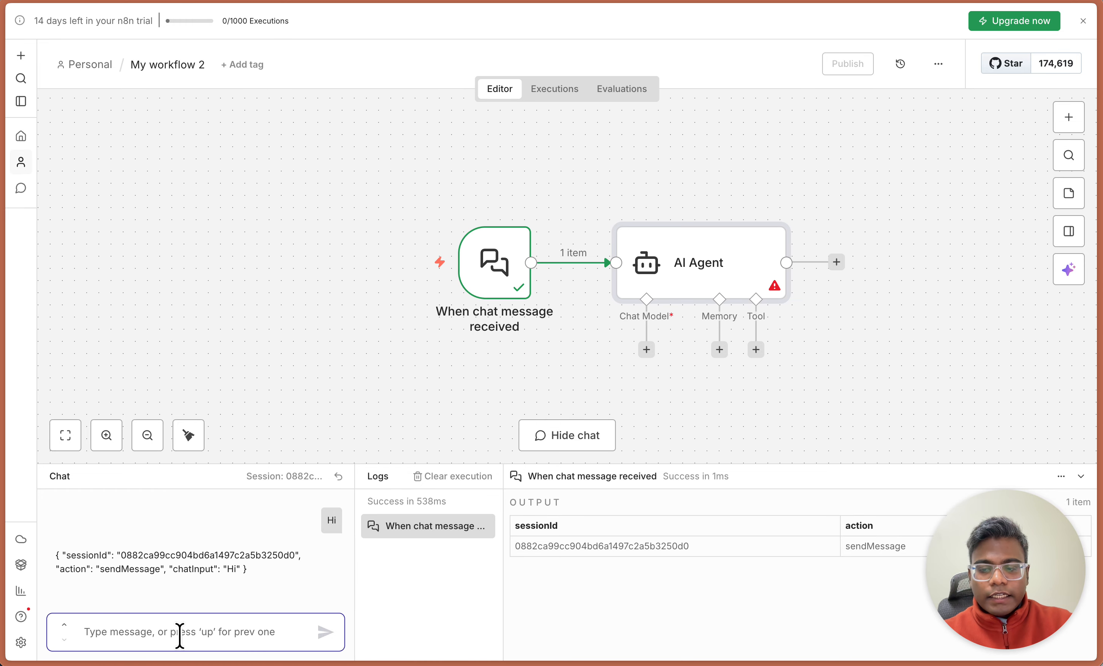
{"action": "type", "text": "hi"}
{"action": "key", "text": "Return"}
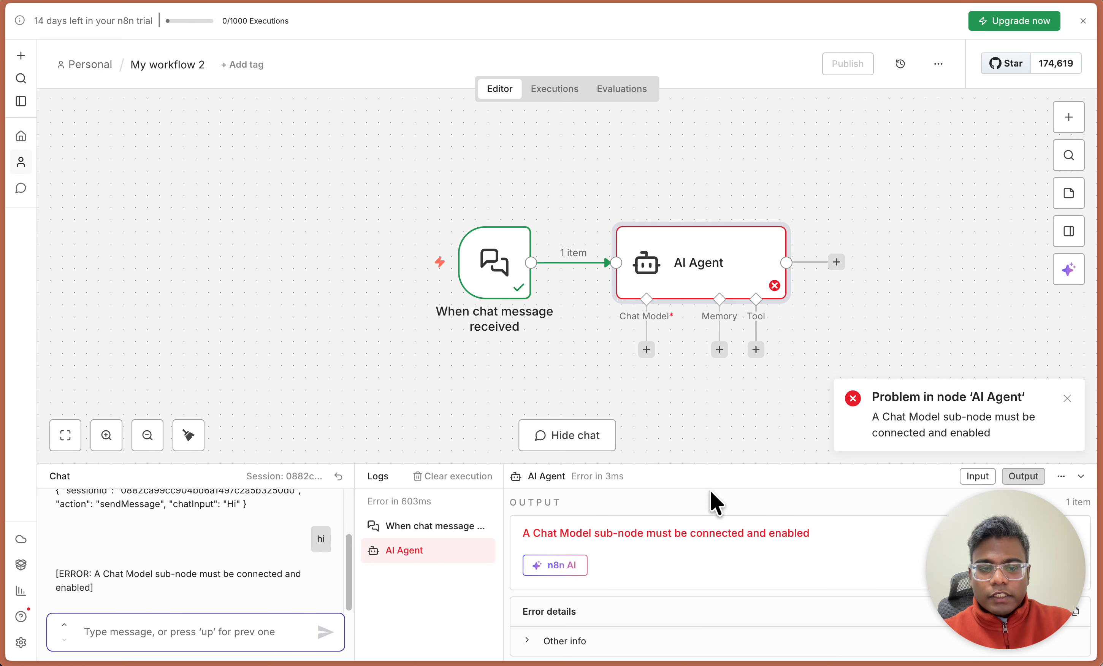
{"action": "left_click_drag", "start_coordinate": [878, 411], "coordinate": [1013, 457]}
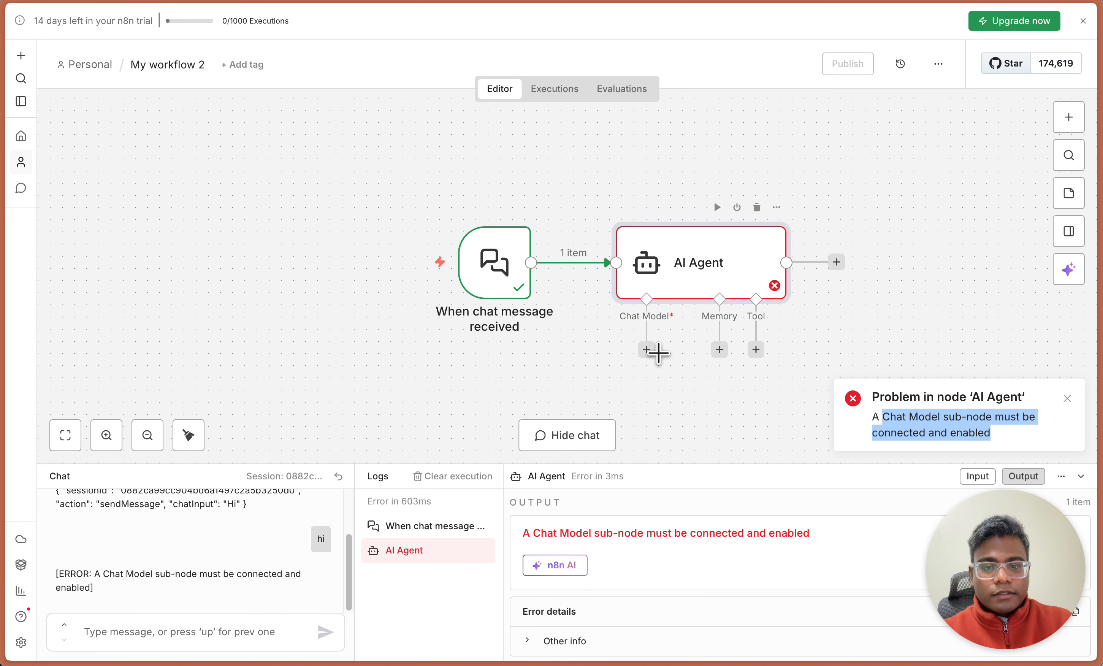
Attach an OpenAI Chat Model to the AI Agent's Chat Model connection
{"action": "left_click", "coordinate": [646, 350]}
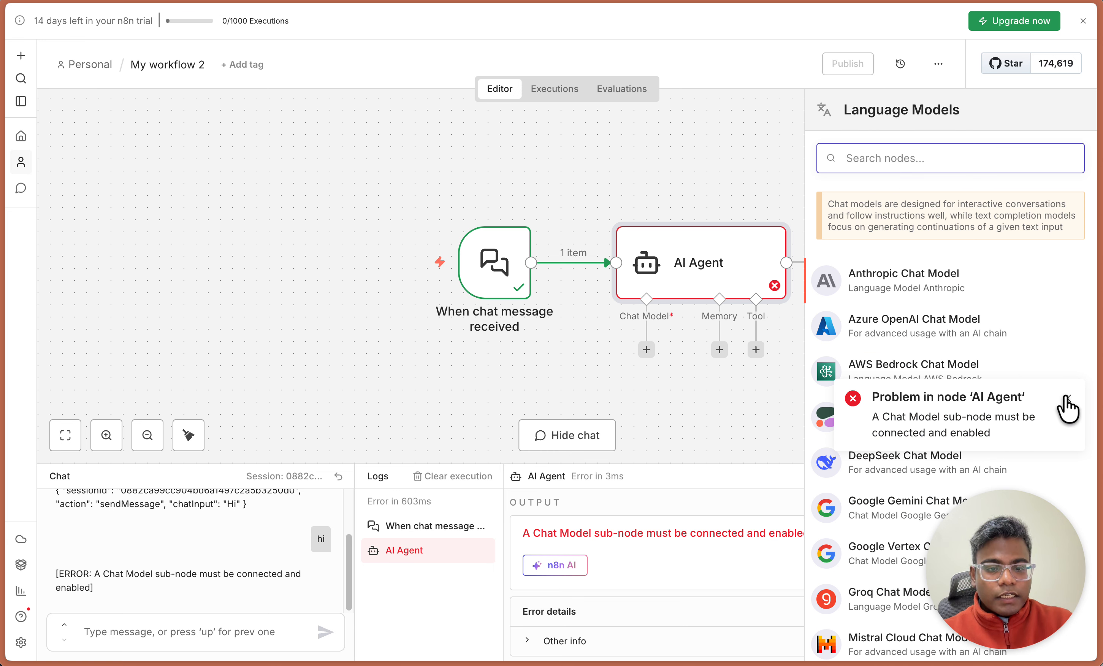
{"action": "left_click", "coordinate": [1067, 398]}
{"action": "left_click", "coordinate": [646, 350]}
{"action": "scroll", "coordinate": [1015, 319], "scroll_direction": "down", "scroll_amount": 5}
{"action": "scroll", "coordinate": [1015, 320], "scroll_direction": "down", "scroll_amount": 4}
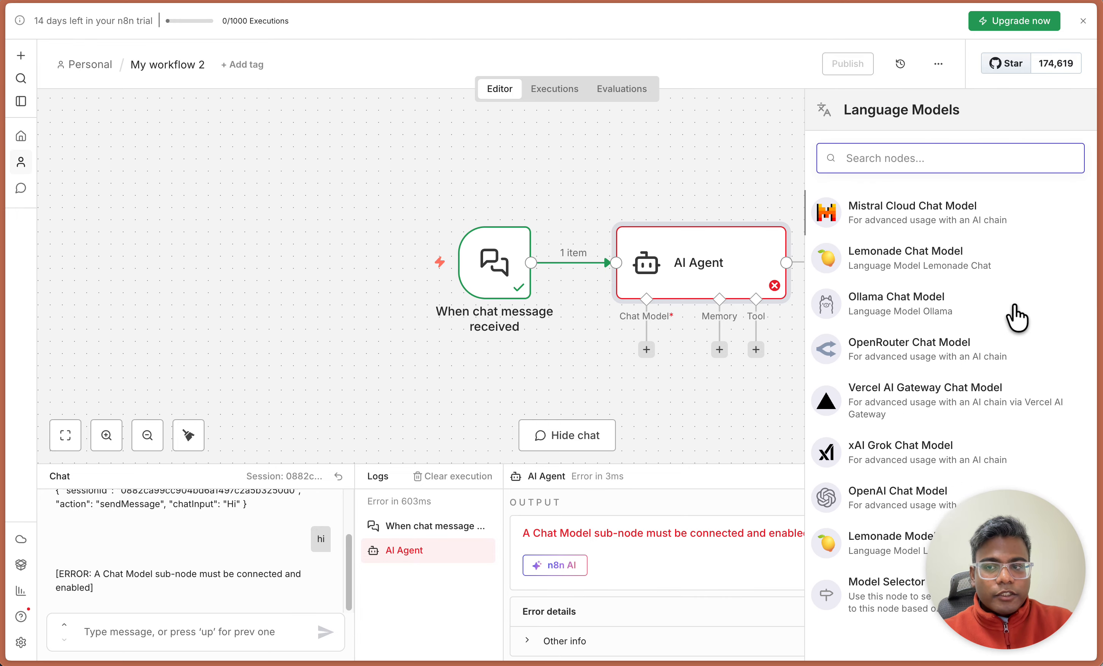
{"action": "left_click", "coordinate": [870, 511]}
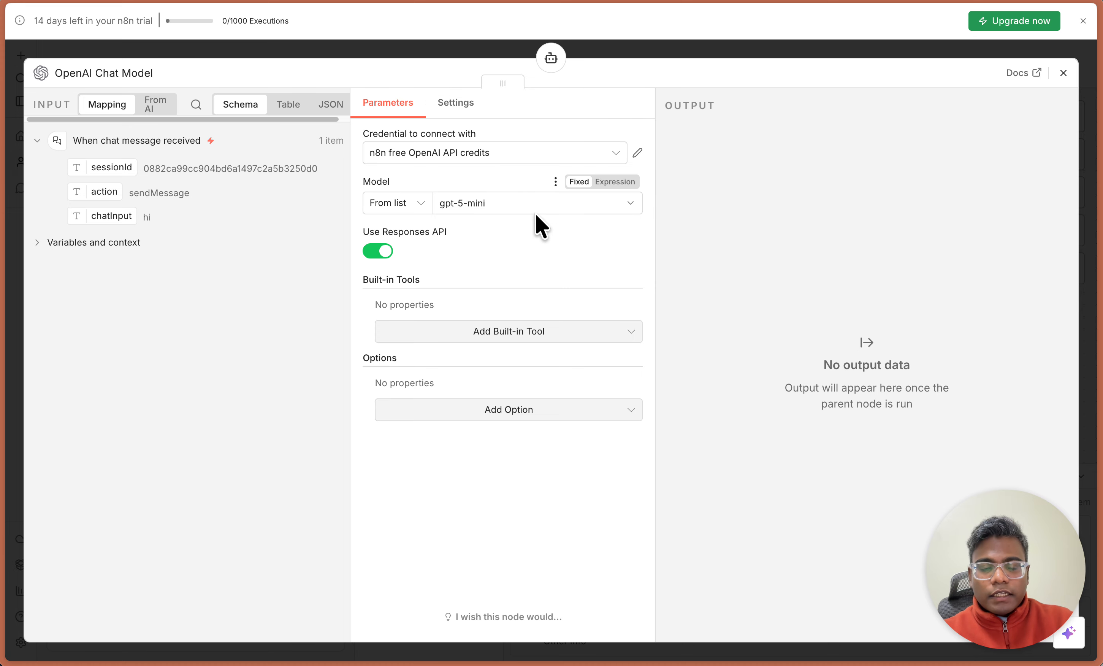
Set the OpenAI Chat Model to gpt-4.1-nano and place its node beneath the AI Agent on the canvas
{"action": "left_click", "coordinate": [547, 204]}
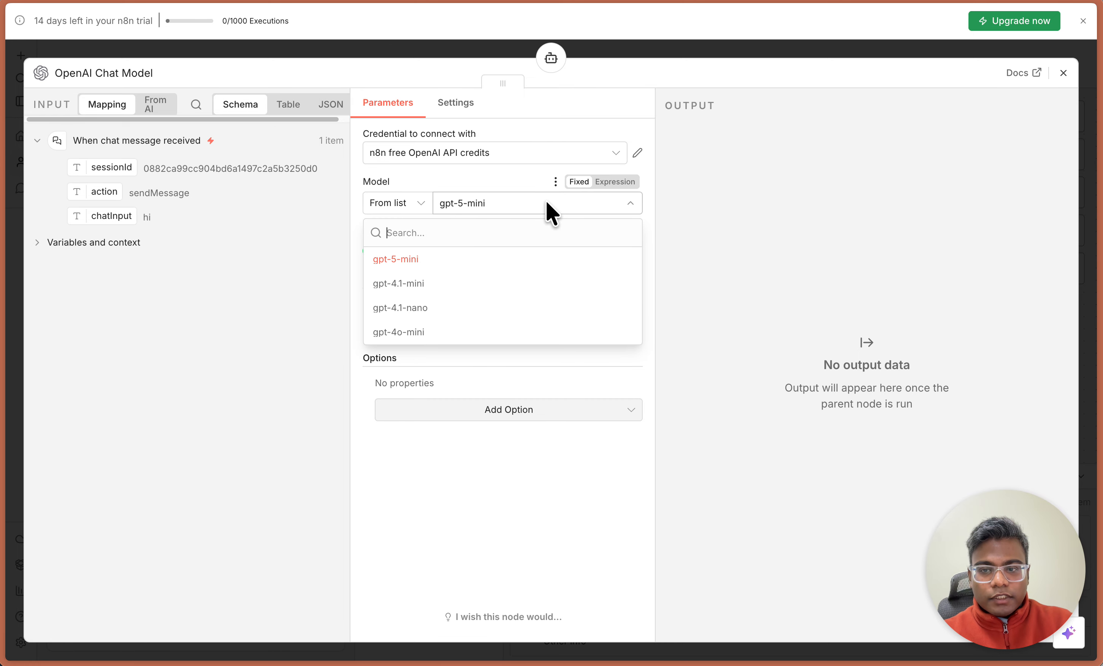
{"action": "left_click", "coordinate": [447, 312]}
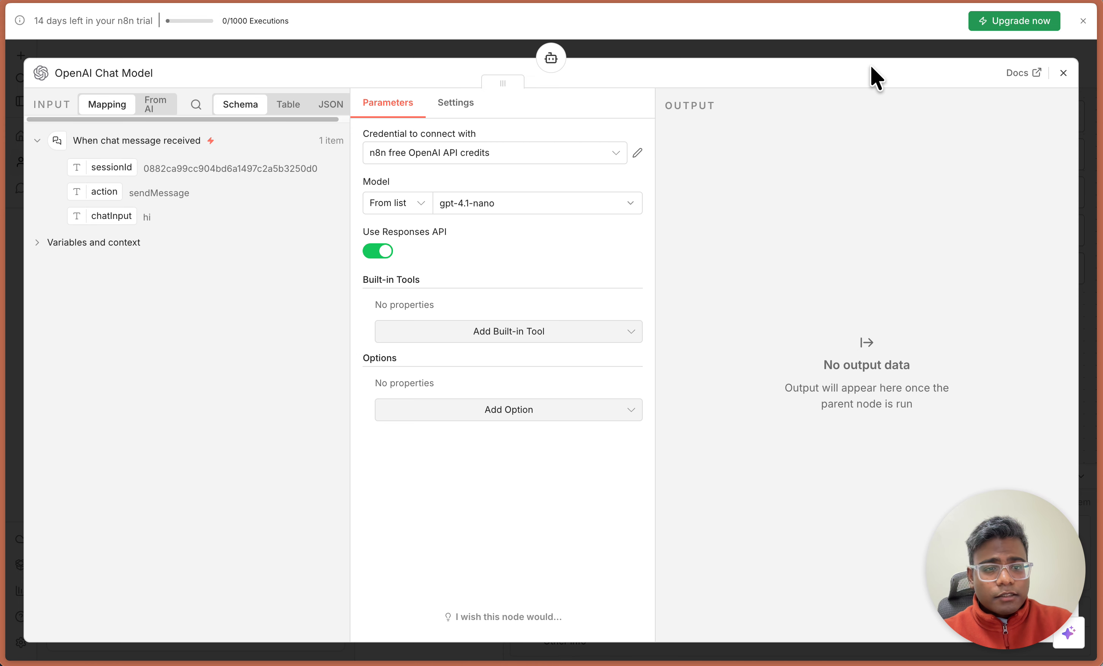
{"action": "left_click", "coordinate": [1061, 74]}
{"action": "left_click_drag", "start_coordinate": [556, 406], "coordinate": [643, 391]}
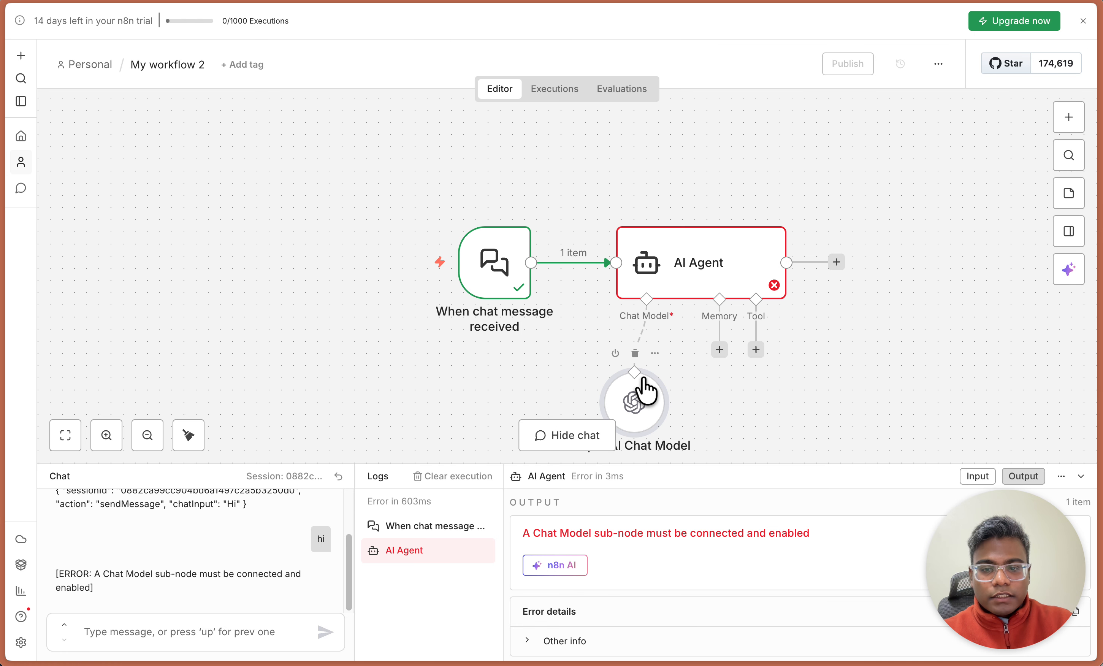
Run the workflow with the attached OpenAI model by sending the chat message "Hi"
{"action": "left_click", "coordinate": [214, 626]}
{"action": "type", "text": "H"}
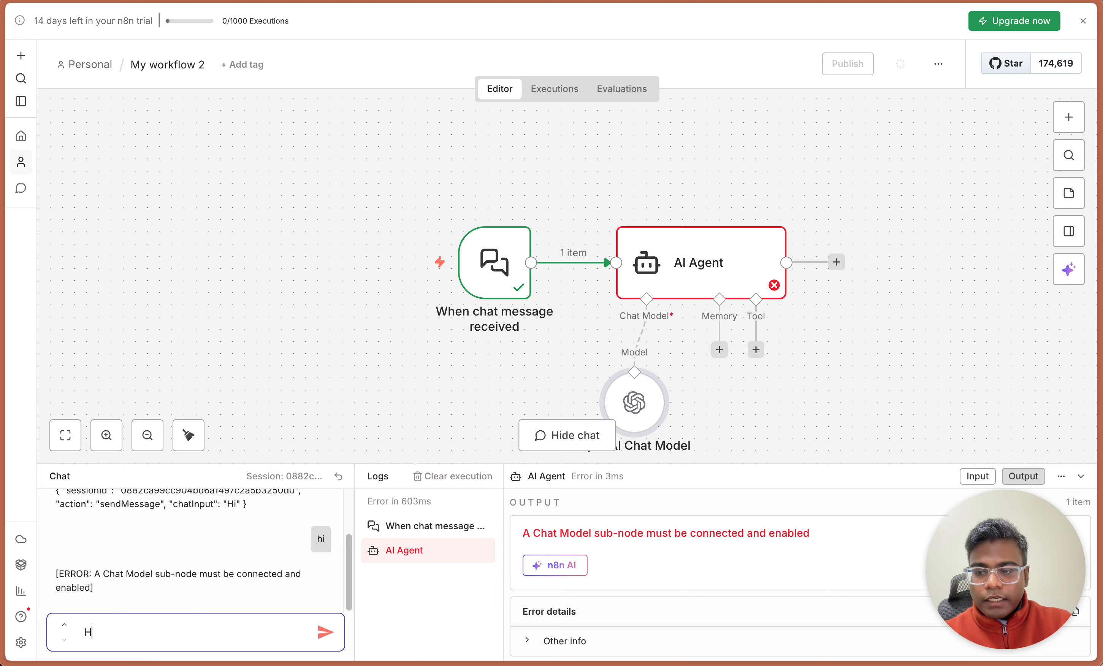
{"action": "type", "text": "i"}
{"action": "key", "text": "Return"}
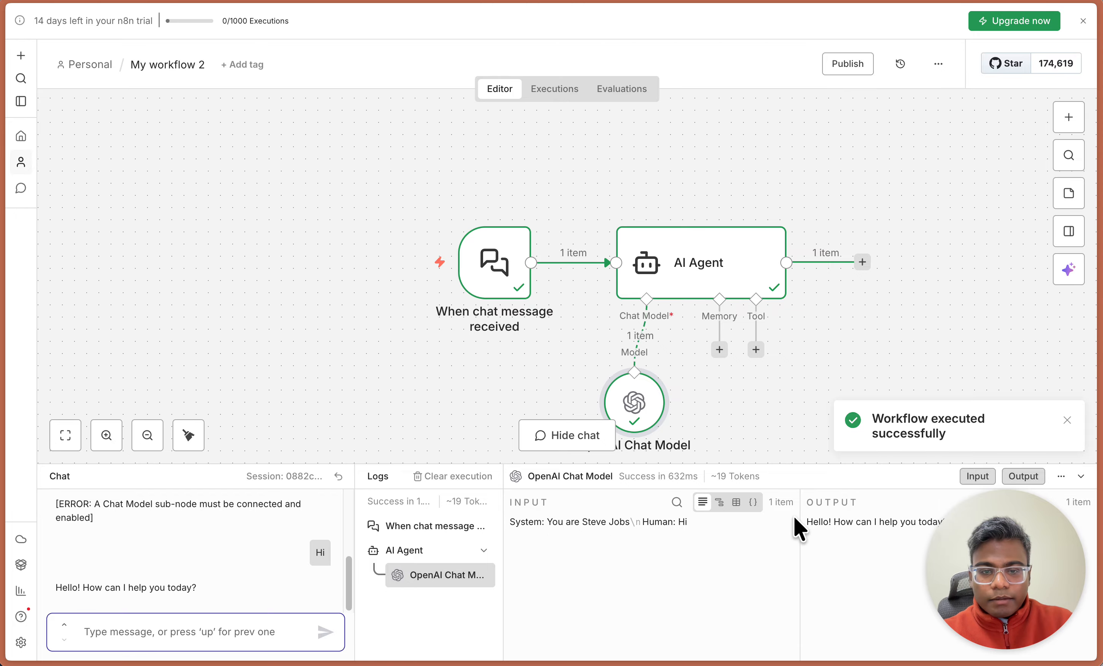
{"action": "left_click_drag", "start_coordinate": [962, 534], "coordinate": [942, 267]}
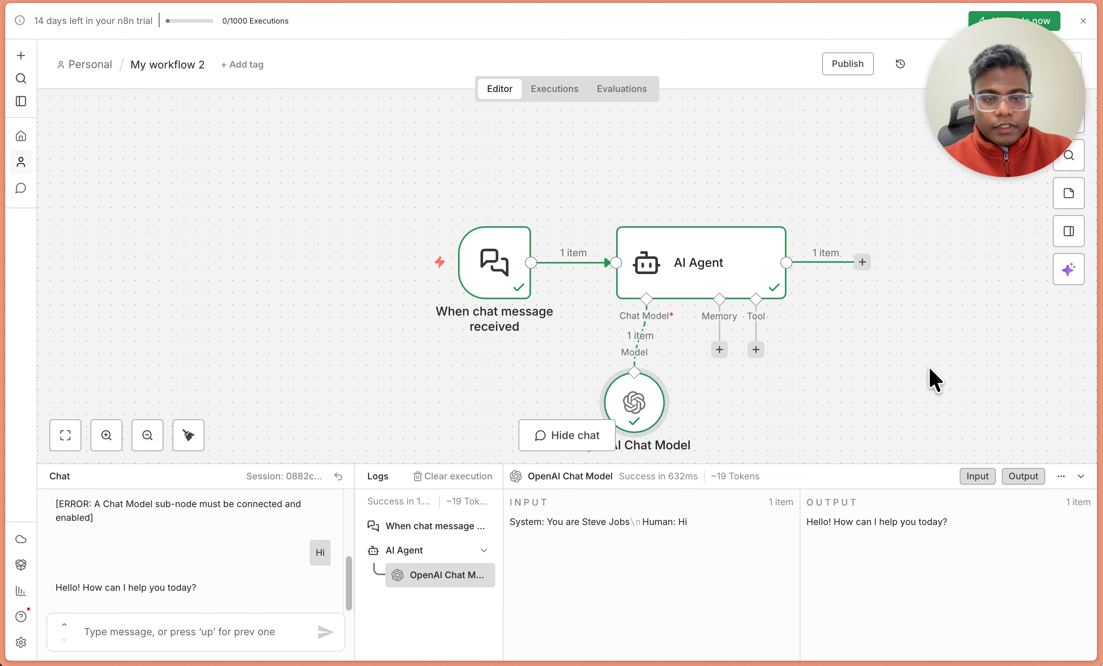
Test the agent's persona by sending the chat message "Who are you?"
{"action": "left_click", "coordinate": [201, 628]}
{"action": "type", "text": "Who are you?"}
{"action": "key", "text": "Return"}
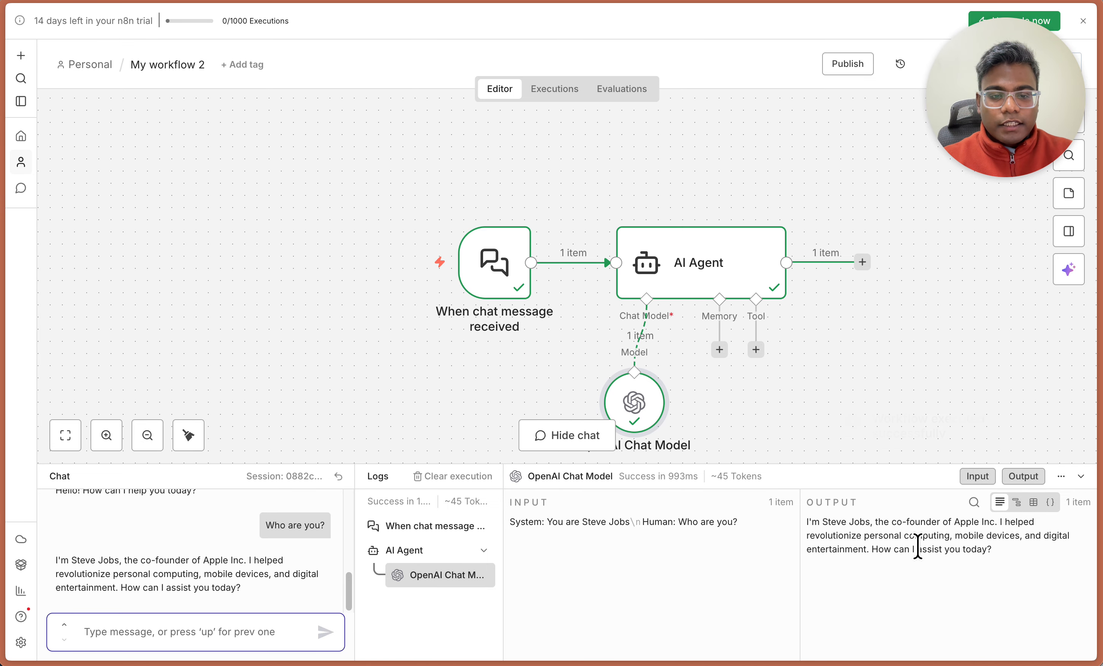
{"action": "left_click_drag", "start_coordinate": [939, 397], "coordinate": [858, 375]}
{"action": "scroll", "coordinate": [858, 375], "scroll_direction": "right", "scroll_amount": 5}
{"action": "scroll", "coordinate": [858, 375], "scroll_direction": "down", "scroll_amount": 3}
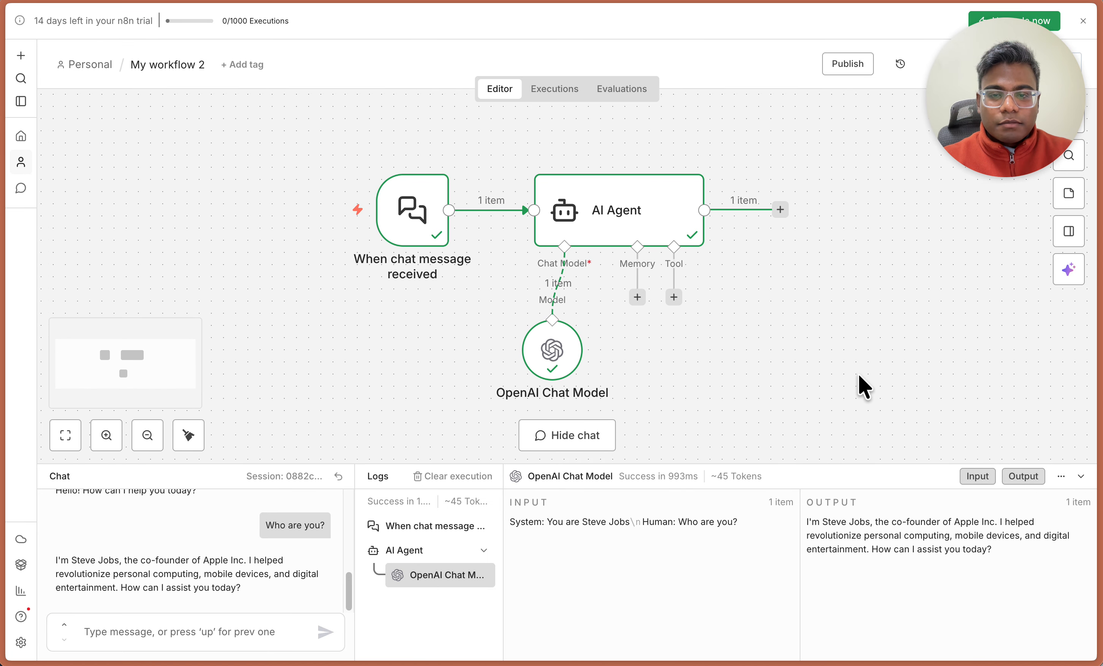
{"action": "scroll", "coordinate": [859, 375], "scroll_direction": "down", "scroll_amount": 2}
{"action": "scroll", "coordinate": [858, 375], "scroll_direction": "right", "scroll_amount": 1}
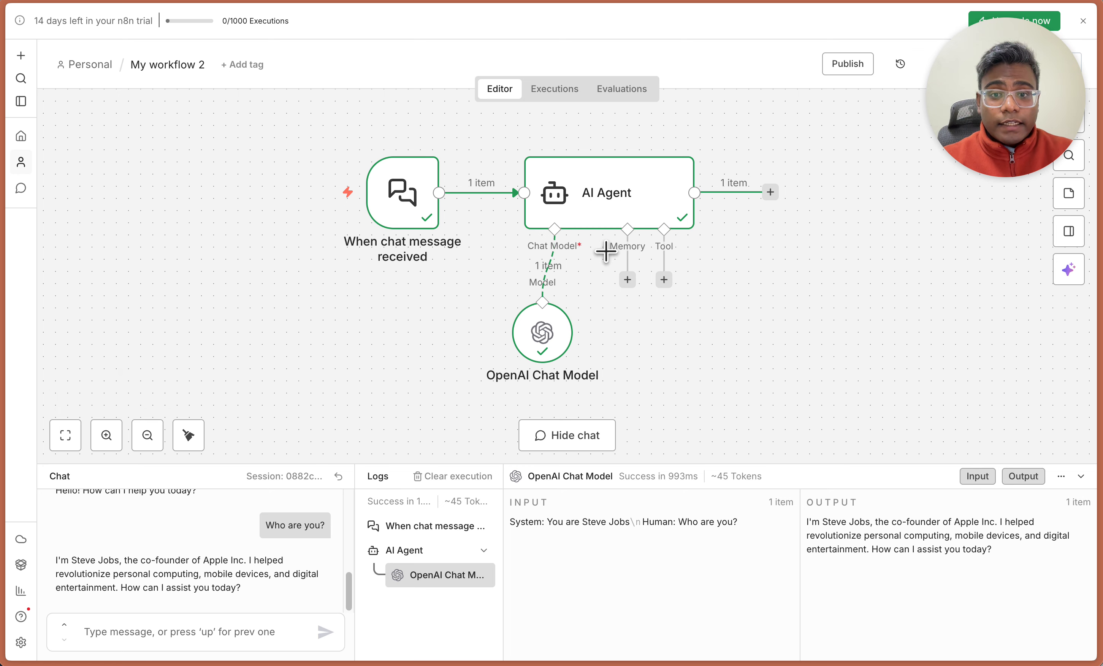
{"action": "mouse_move", "coordinate": [607, 201]}
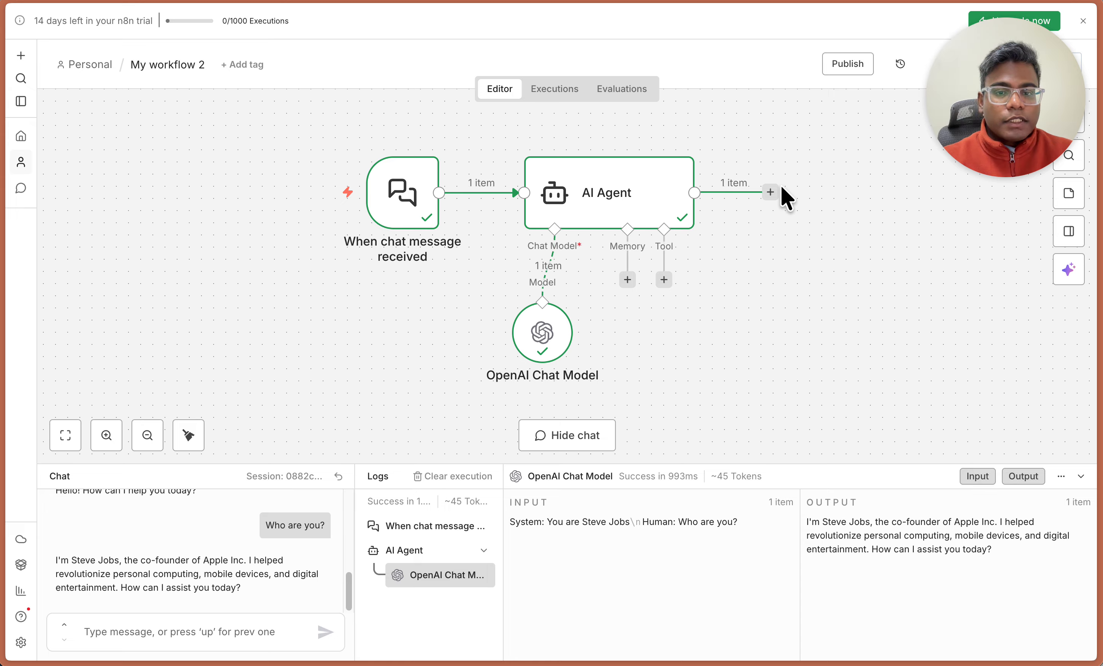
Send a chat message starting with "Hi, I'm" and a first name, and examine the input passed to the OpenAI Chat Model
{"action": "left_click", "coordinate": [239, 632]}
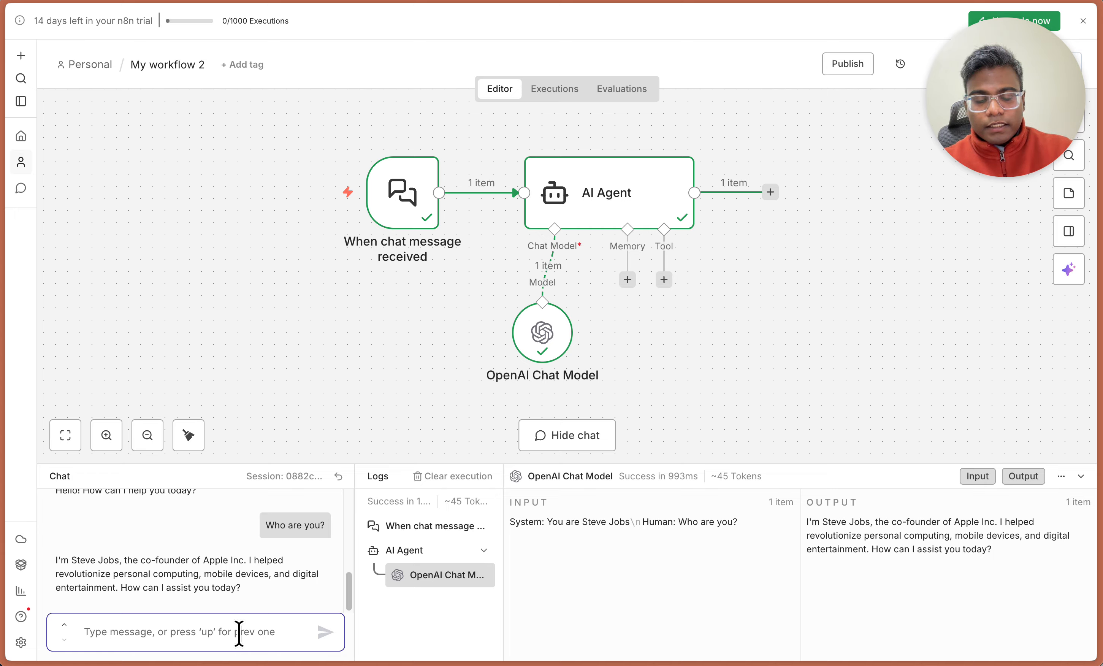
{"action": "type", "text": "Hi, I'm vishal"}
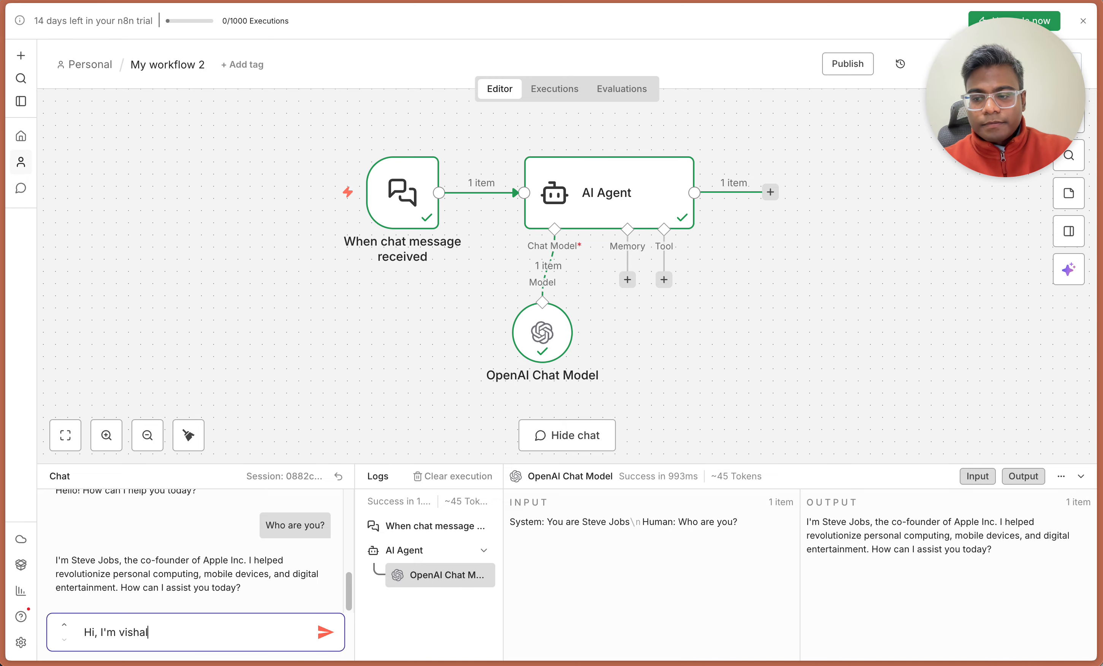
{"action": "key", "text": "Return"}
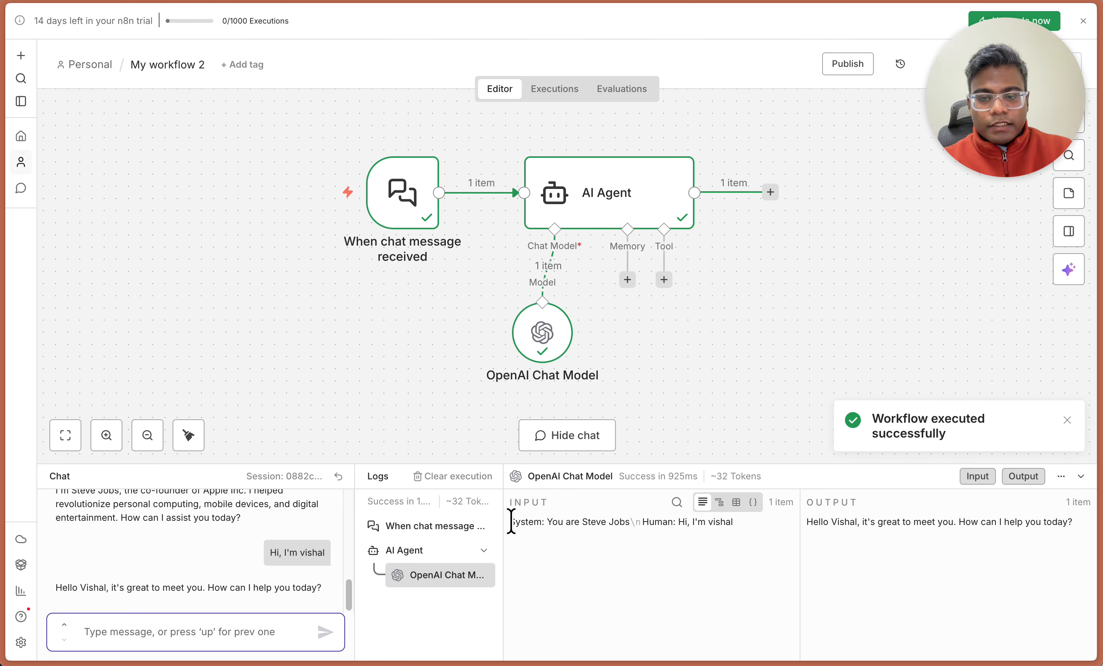
{"action": "left_click_drag", "start_coordinate": [518, 519], "coordinate": [722, 522]}
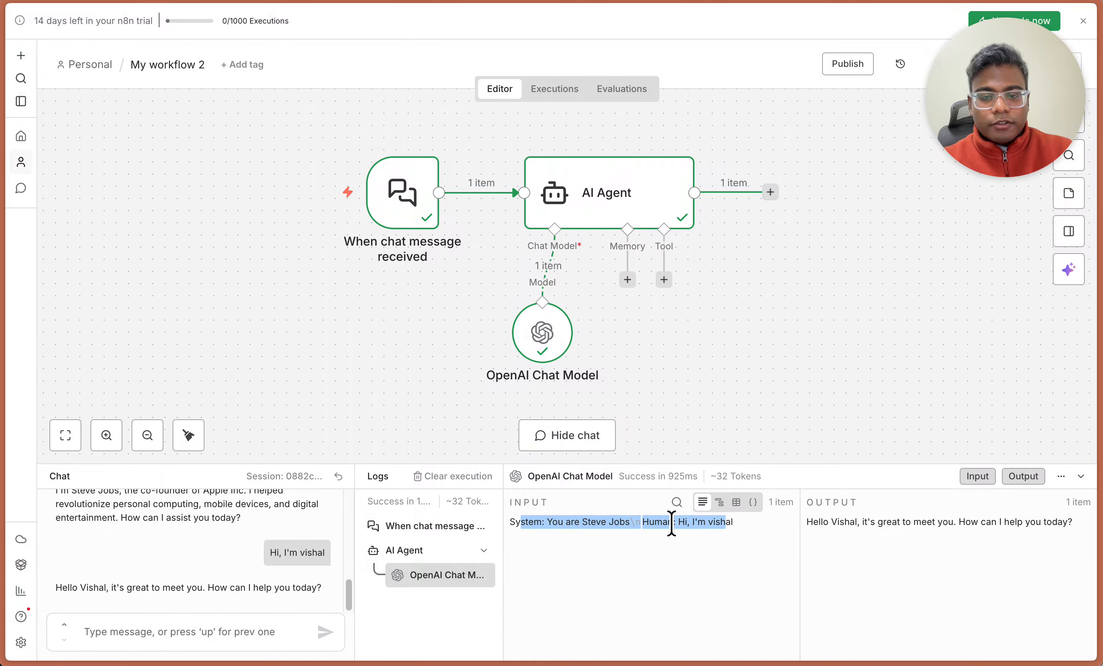
Send the chat message "Who am I?" and compare the model's input and output with the earlier greeting reply
{"action": "left_click", "coordinate": [238, 631]}
{"action": "type", "text": "Who am I"}
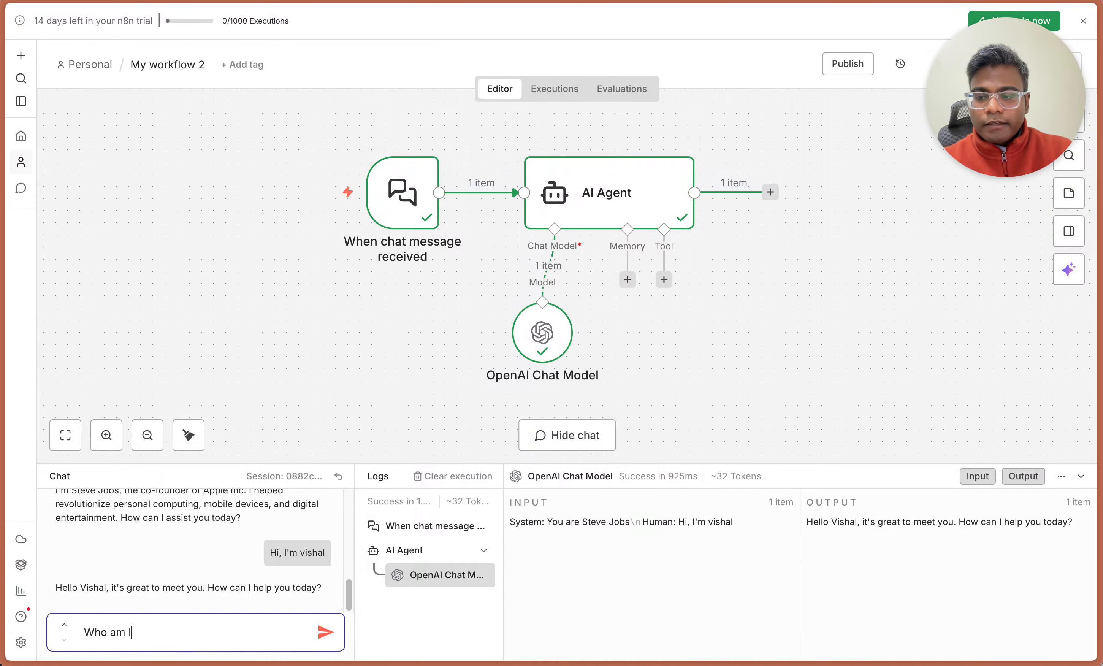
{"action": "type", "text": "?"}
{"action": "key", "text": "Return"}
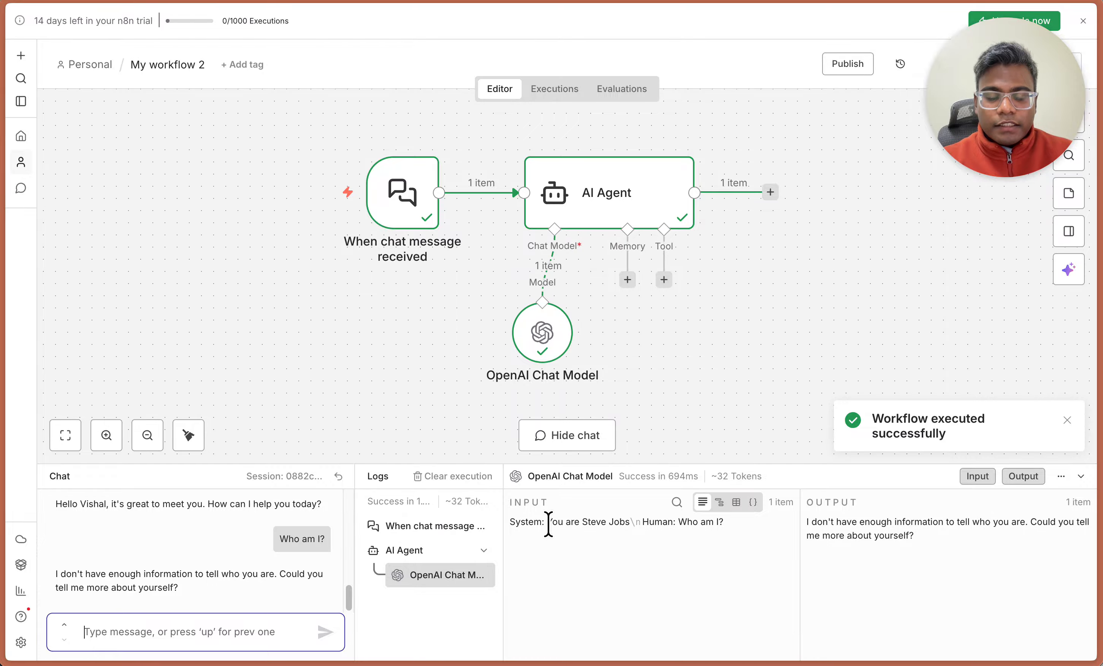
{"action": "left_click_drag", "start_coordinate": [545, 522], "coordinate": [722, 522]}
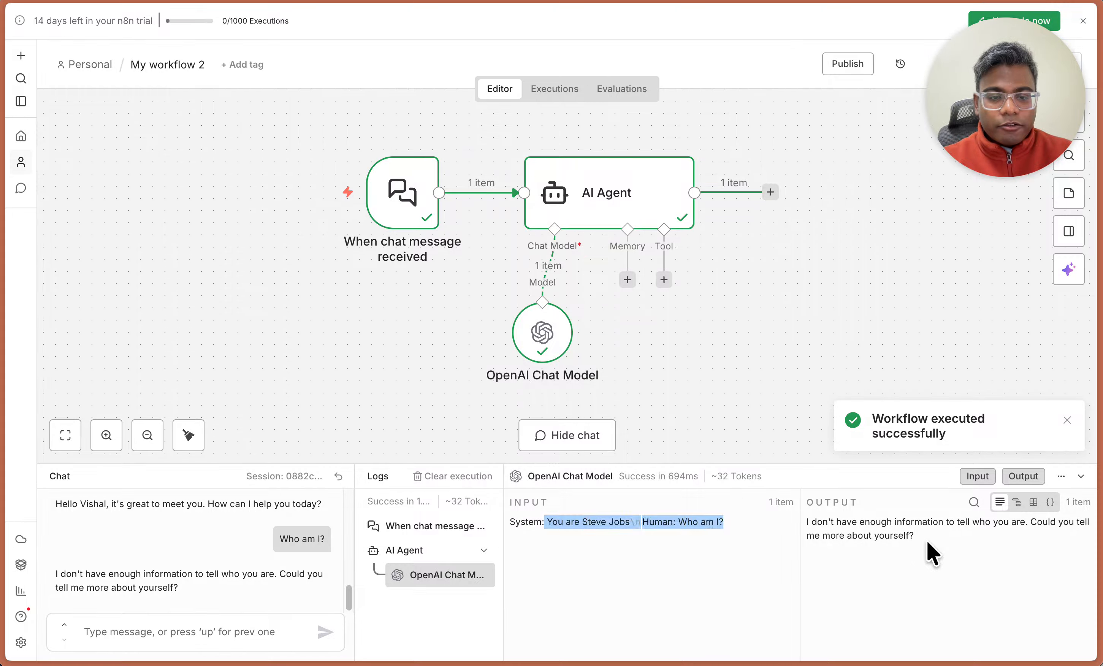
{"action": "left_click_drag", "start_coordinate": [926, 540], "coordinate": [848, 548]}
{"action": "left_click_drag", "start_coordinate": [67, 503], "coordinate": [325, 501]}
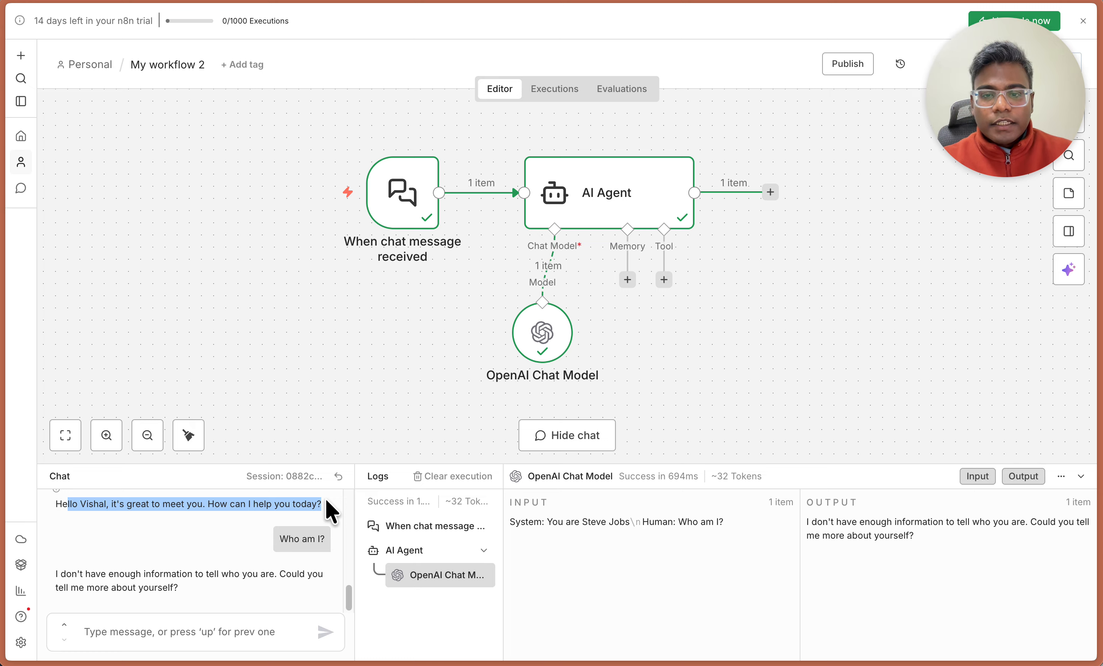
Attach a Simple Memory to the AI Agent's Memory connection and line up the chat model and memory nodes beneath the agent
{"action": "left_click", "coordinate": [627, 280]}
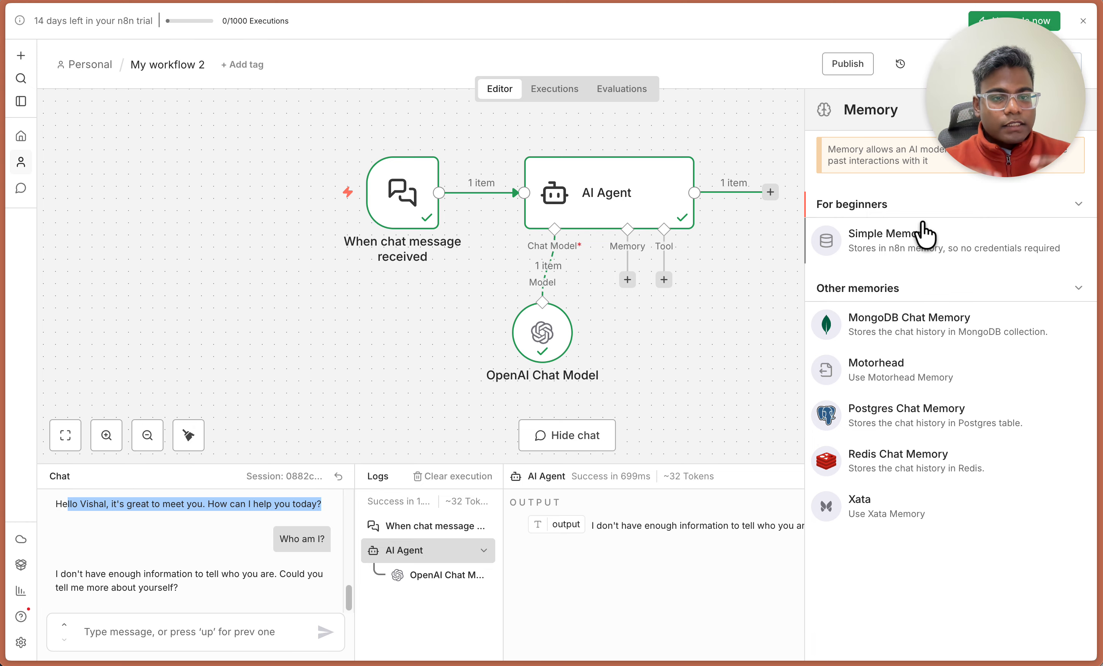
{"action": "left_click", "coordinate": [892, 246]}
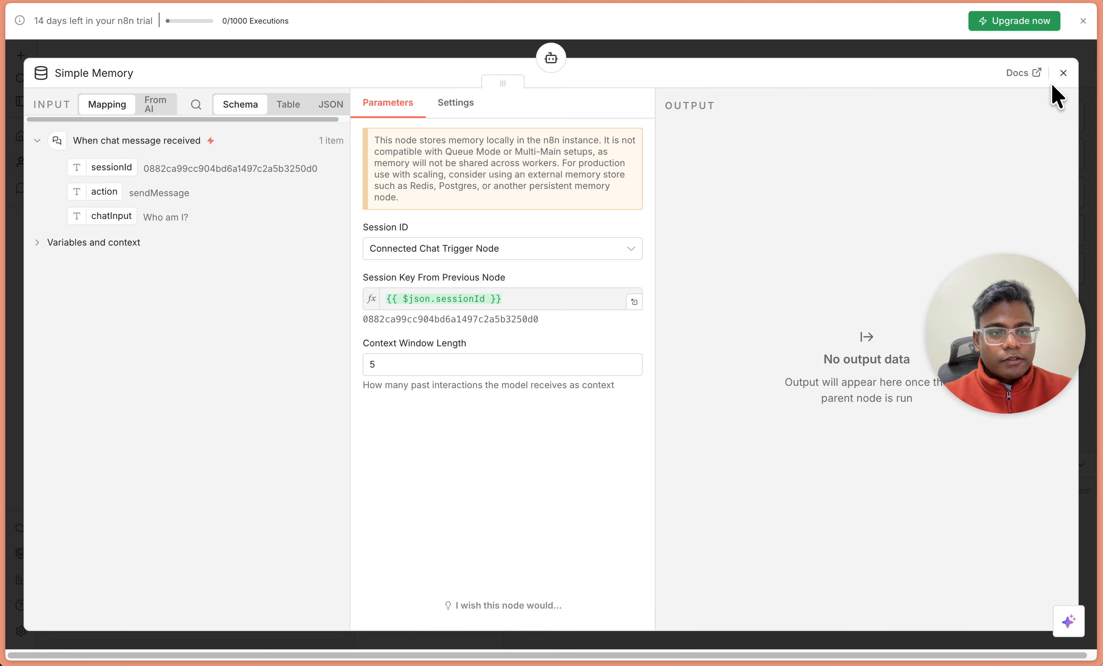
{"action": "left_click", "coordinate": [1064, 74]}
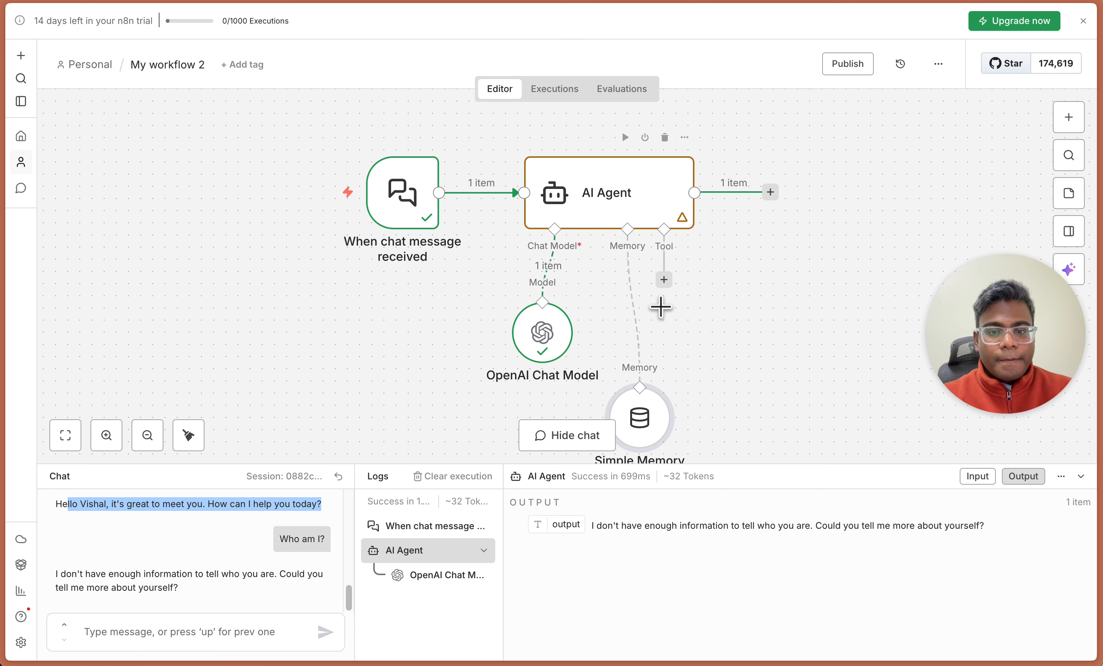
{"action": "left_click_drag", "start_coordinate": [544, 331], "coordinate": [556, 353]}
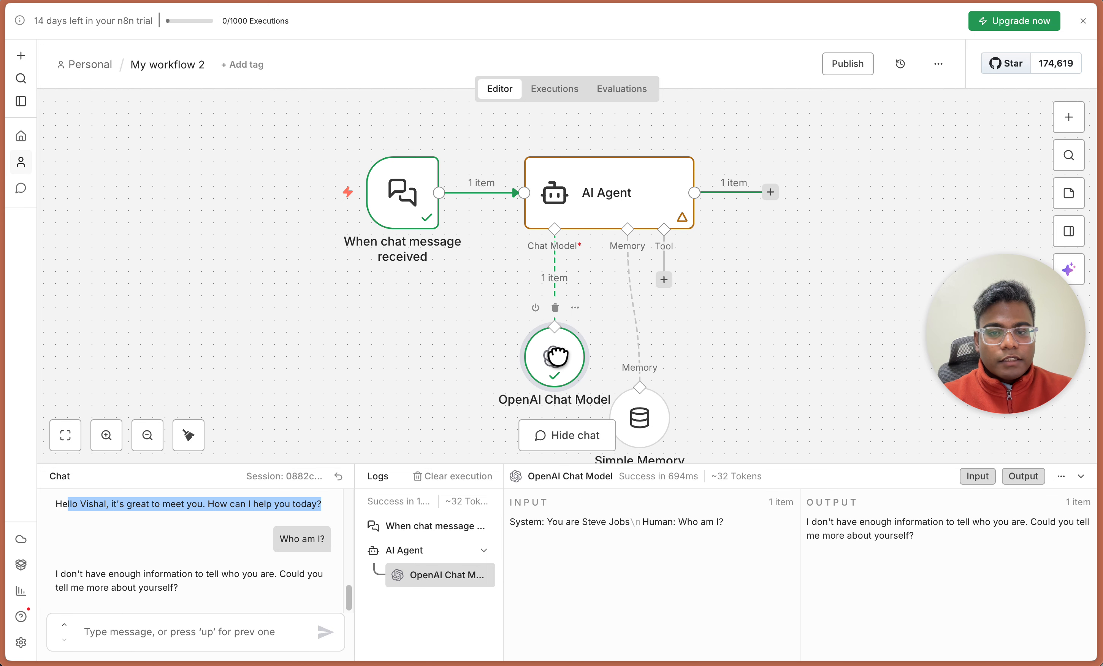
{"action": "left_click_drag", "start_coordinate": [630, 400], "coordinate": [633, 365]}
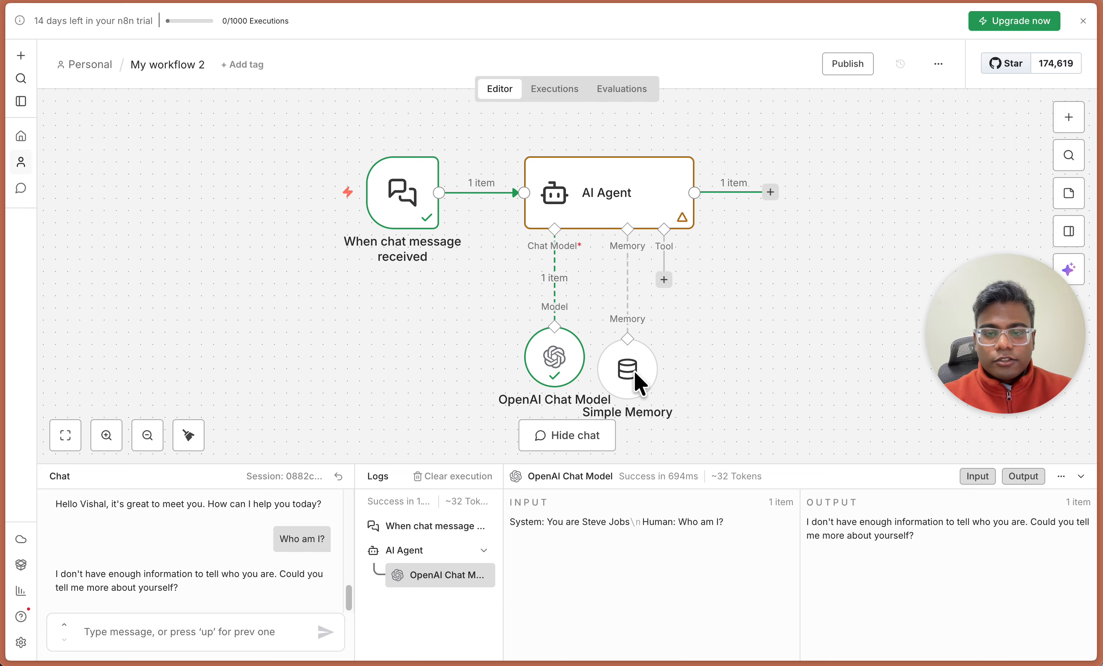
With memory attached, send a chat message starting with "hi I'm" and a first name, and read the model's output
{"action": "left_click", "coordinate": [220, 629]}
{"action": "type", "text": "hi I'"}
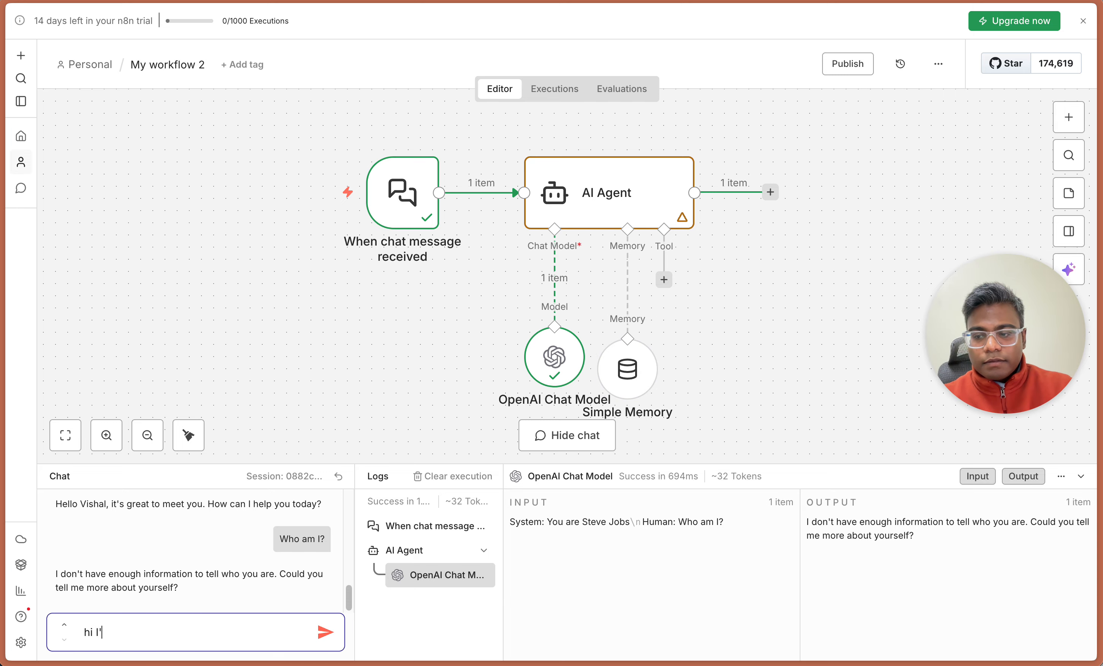
{"action": "type", "text": "m vishla"}
{"action": "key", "text": "Return"}
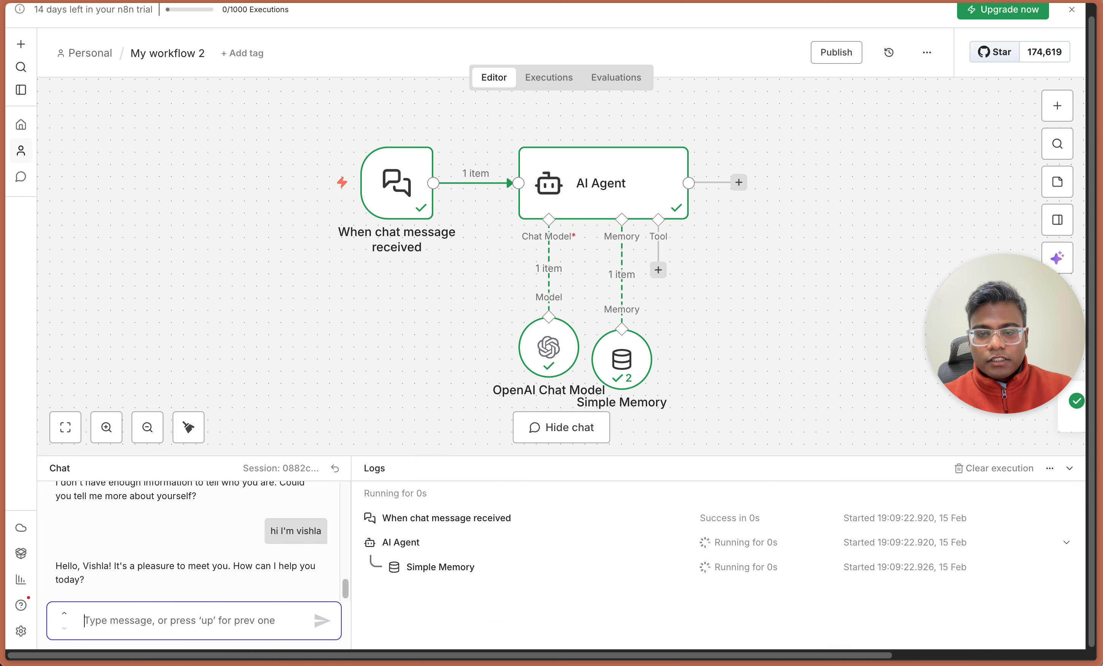
{"action": "left_click", "coordinate": [925, 523]}
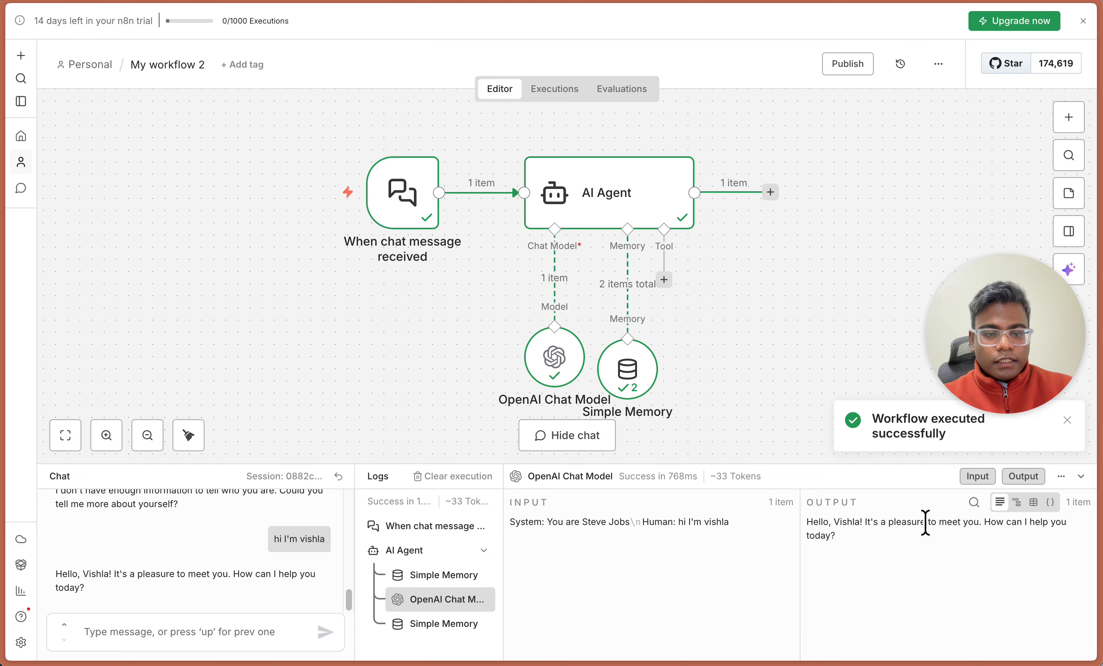
{"action": "triple_click", "coordinate": [822, 522]}
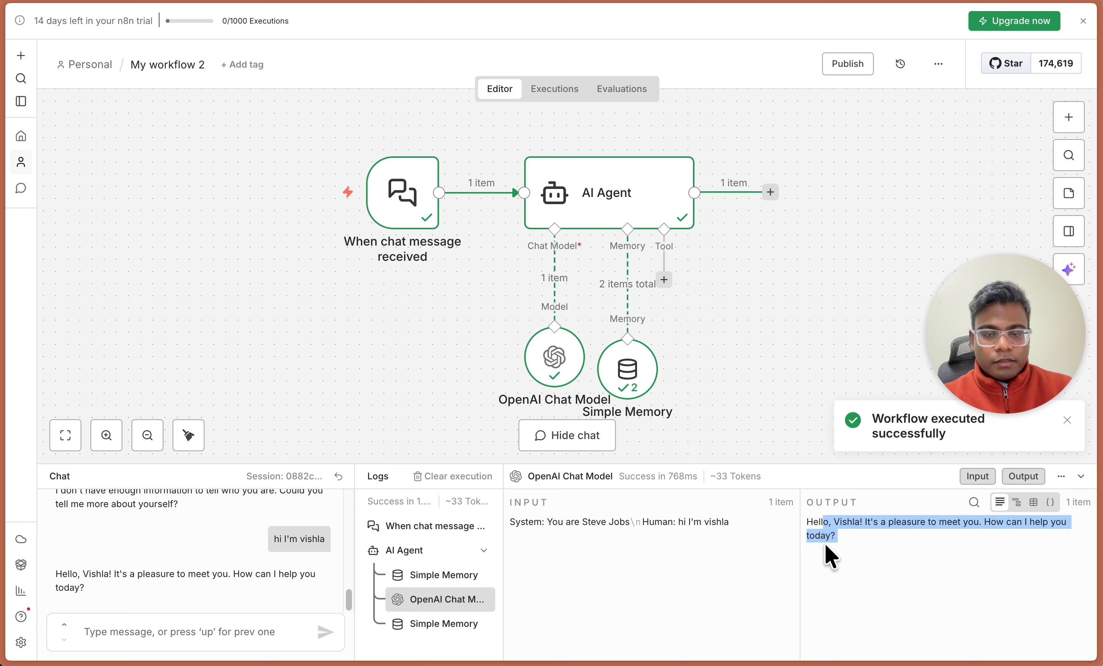
Test the agent's memory by sending "who am I?" and examine the conversation history and reply in the OpenAI Chat Model log
{"action": "left_click", "coordinate": [200, 632]}
{"action": "type", "text": "who am"}
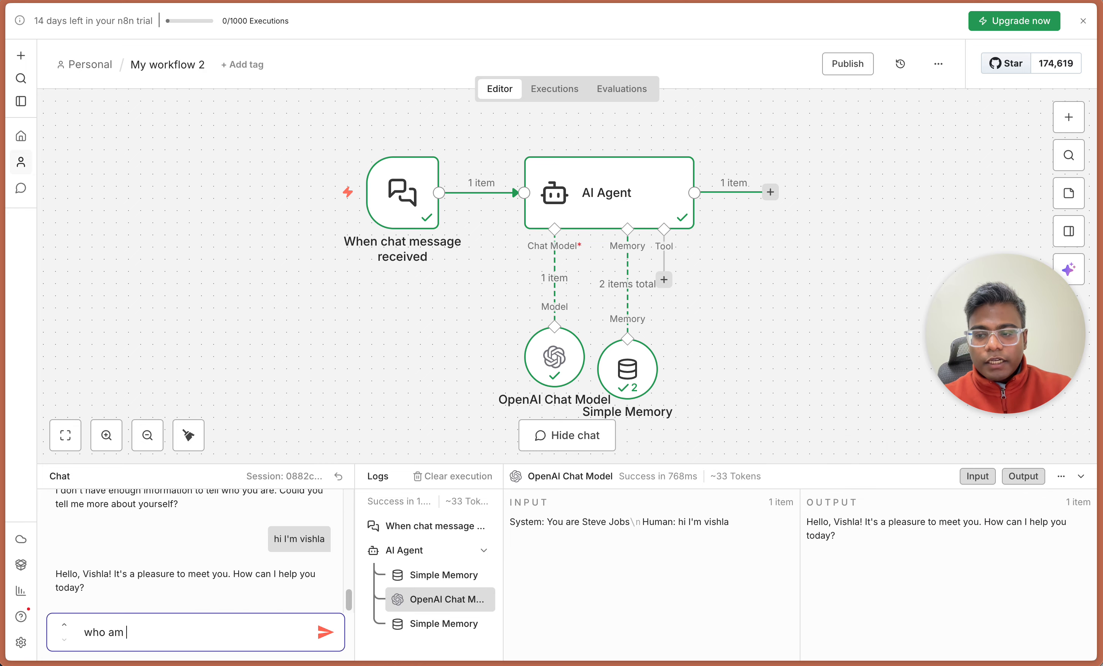
{"action": "type", "text": " I?"}
{"action": "key", "text": "Return"}
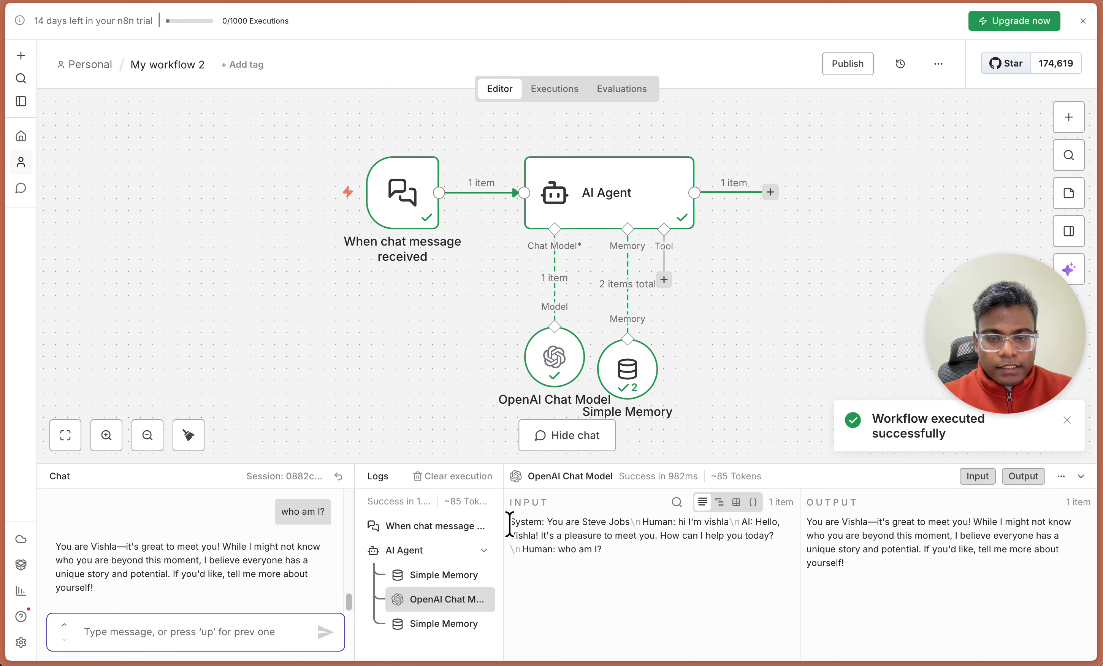
{"action": "left_click_drag", "start_coordinate": [509, 522], "coordinate": [641, 559]}
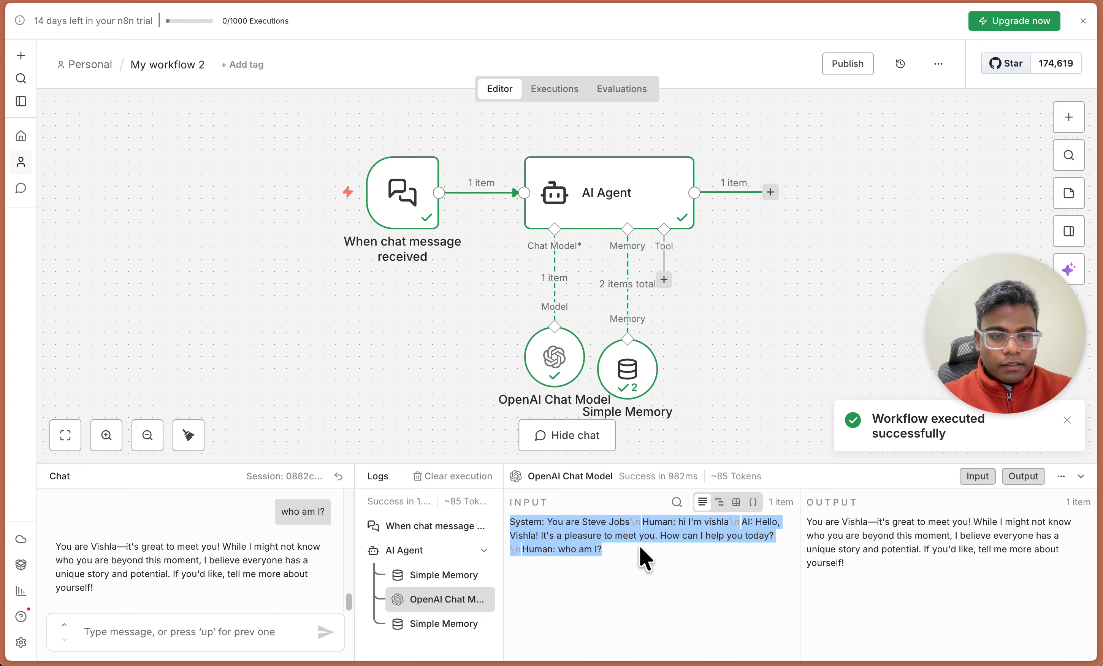
{"action": "left_click_drag", "start_coordinate": [928, 577], "coordinate": [807, 520]}
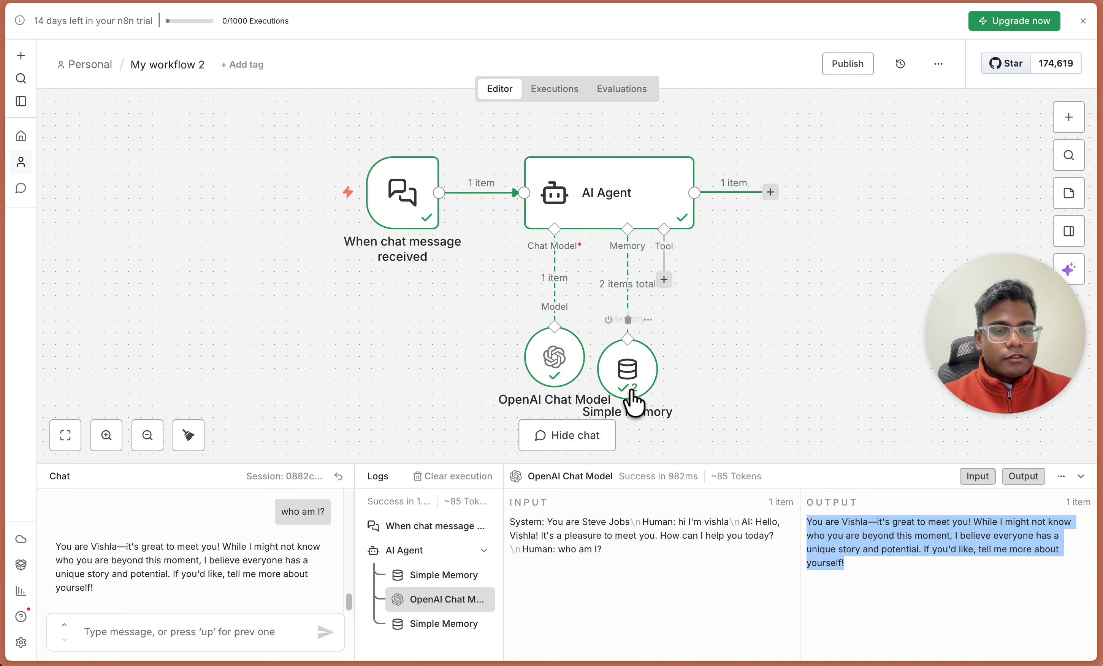
{"action": "left_click", "coordinate": [795, 256]}
Move the OpenAI Chat Model node closer to the AI Agent and publish the workflow under its suggested version name
{"action": "left_click_drag", "start_coordinate": [556, 363], "coordinate": [556, 325]}
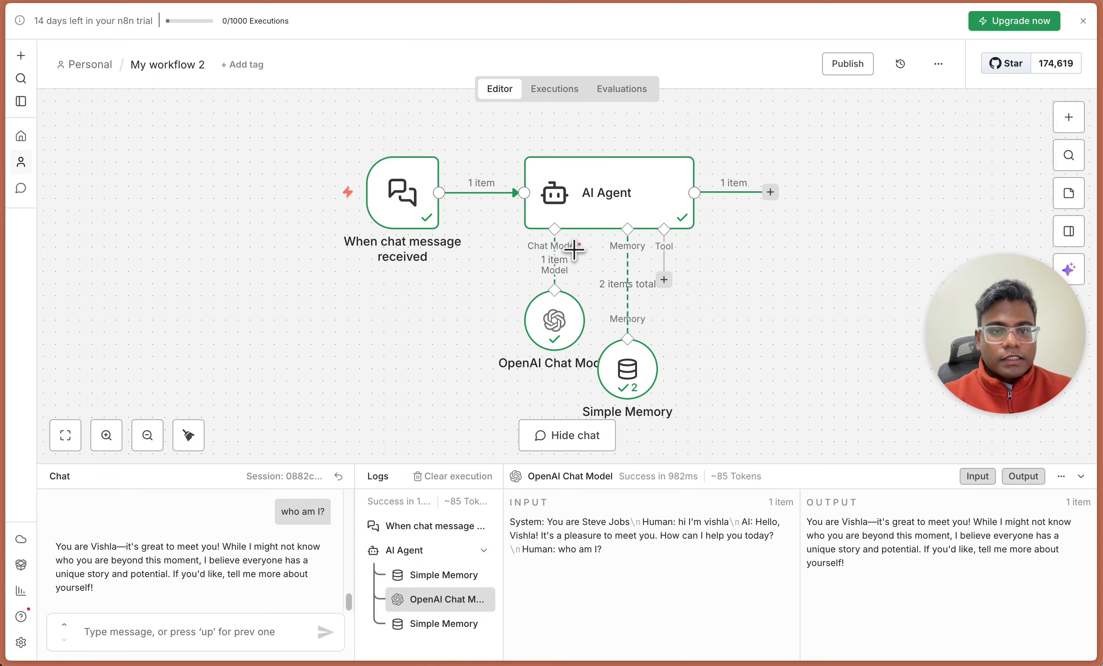
{"action": "left_click", "coordinate": [847, 65]}
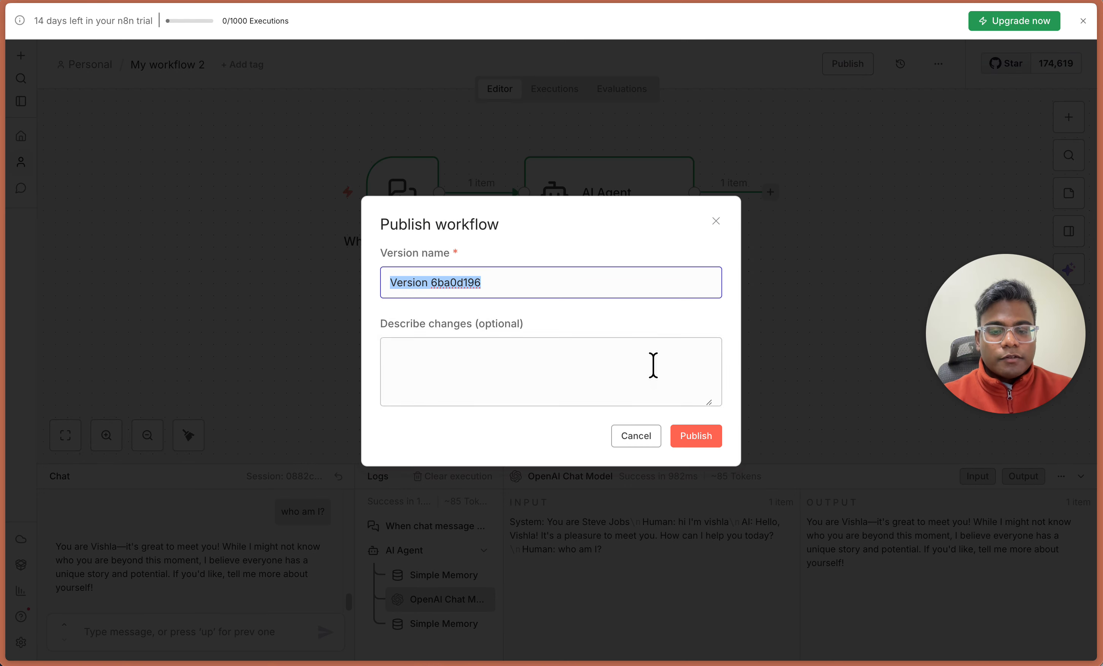
{"action": "left_click", "coordinate": [709, 440]}
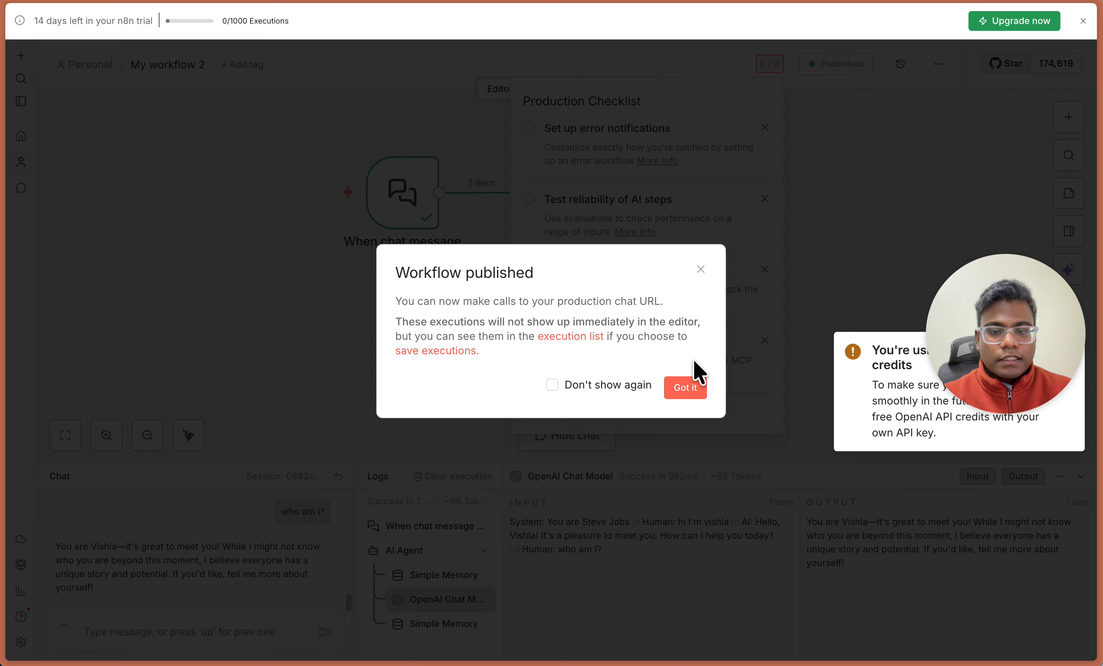
{"action": "left_click", "coordinate": [685, 387]}
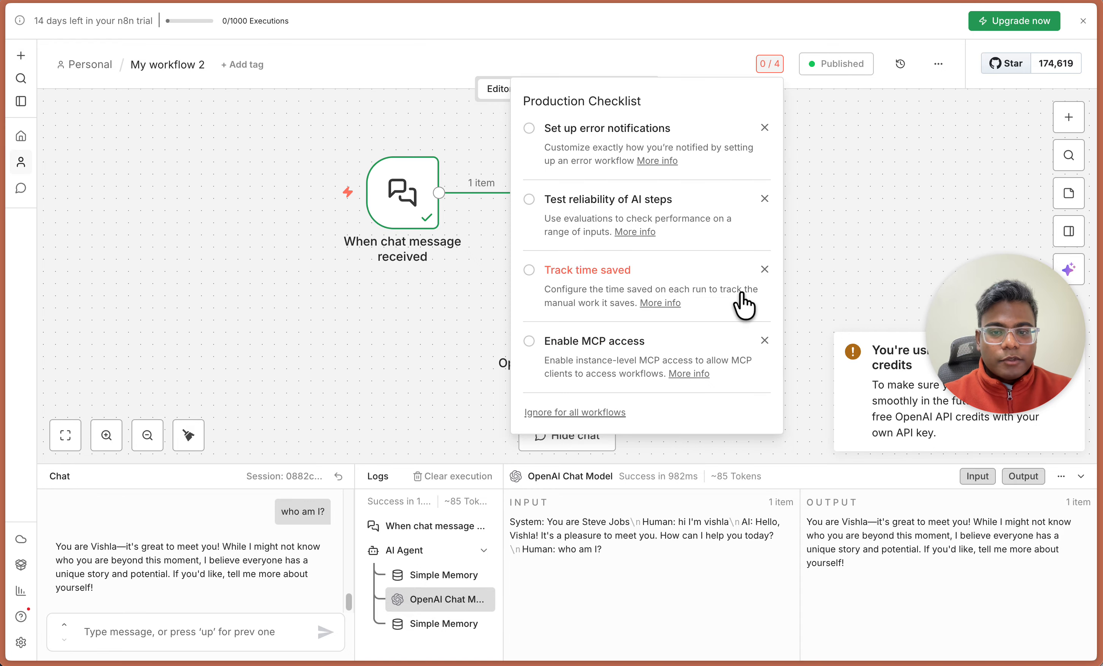
{"action": "left_click", "coordinate": [908, 218]}
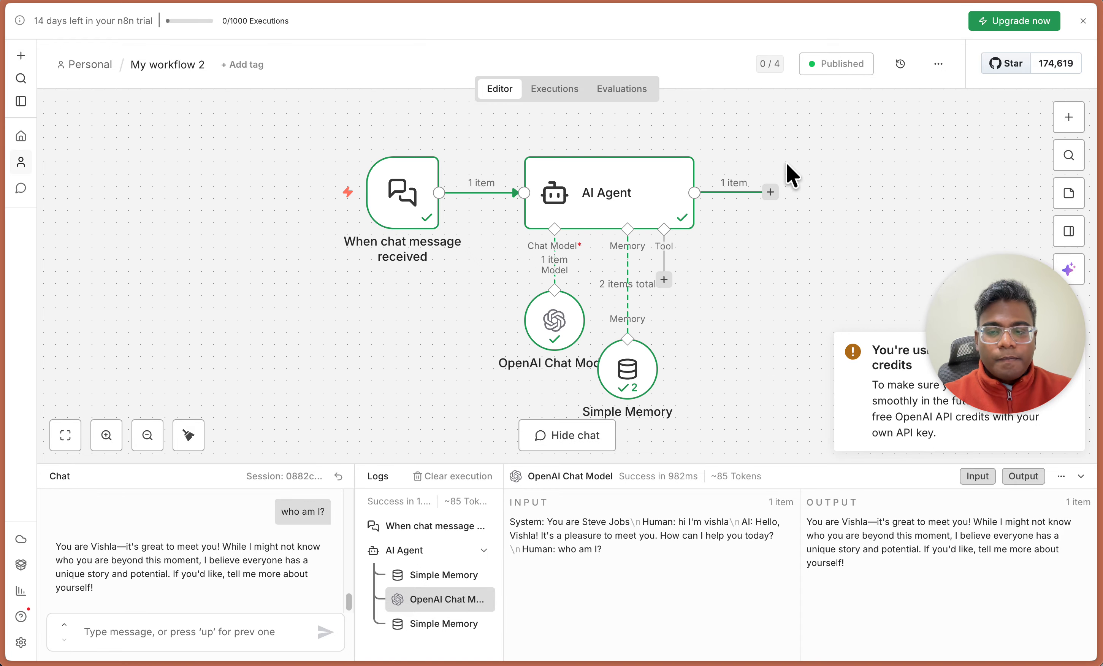
Copy the public chat URL from the chat trigger node and open it in a new browser tab
{"action": "double_click", "coordinate": [398, 214]}
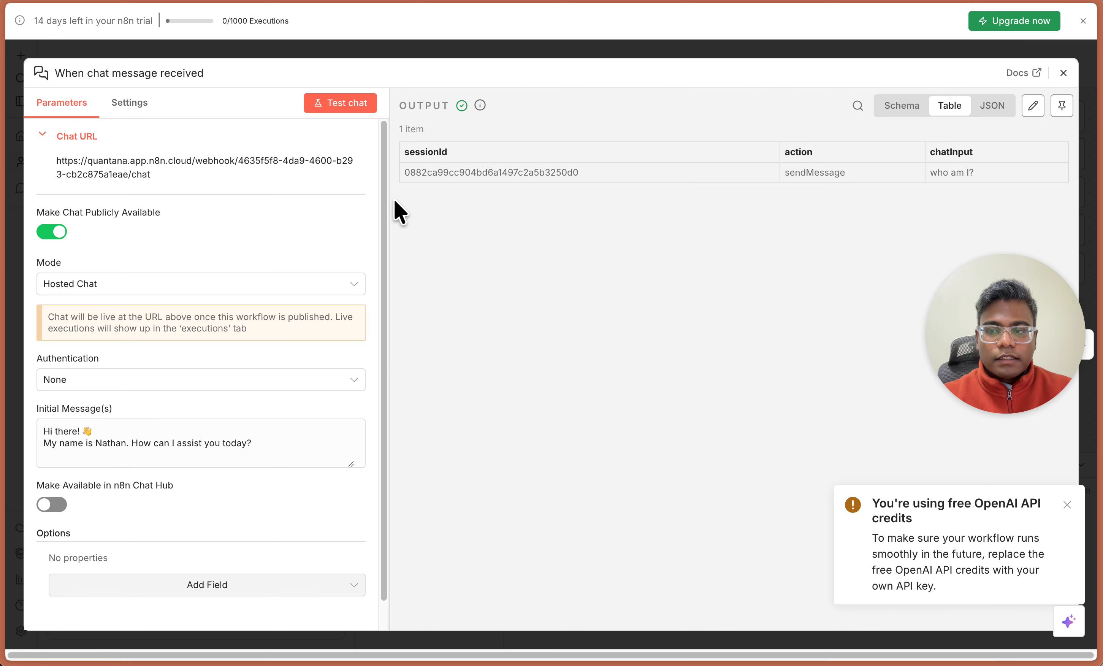
{"action": "left_click", "coordinate": [144, 174]}
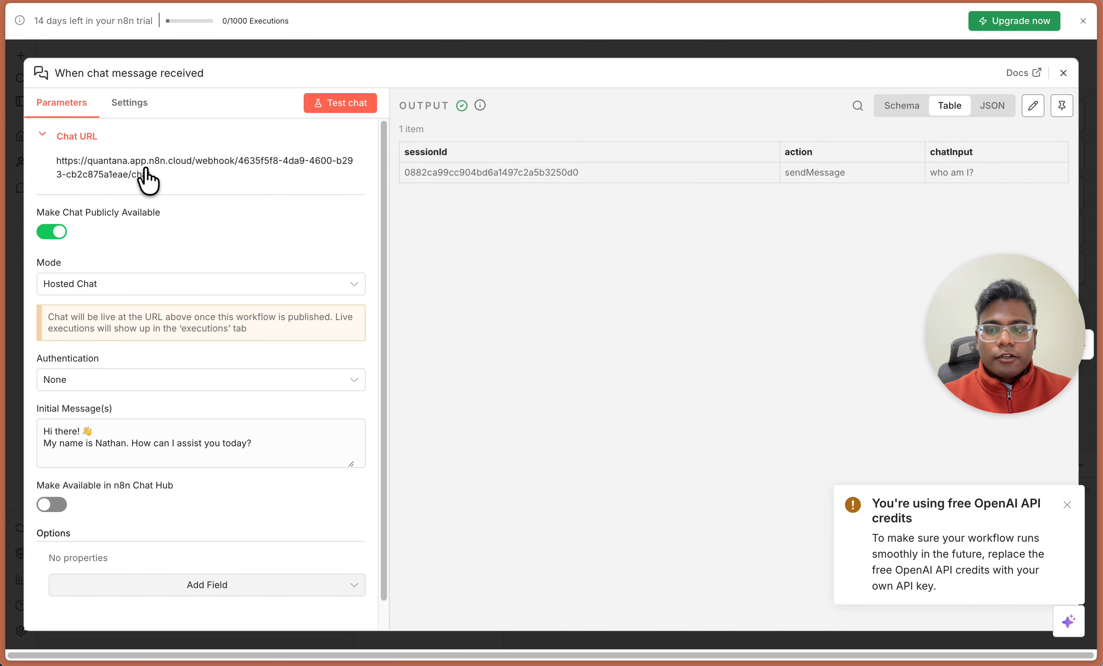
{"action": "key", "text": "super+t"}
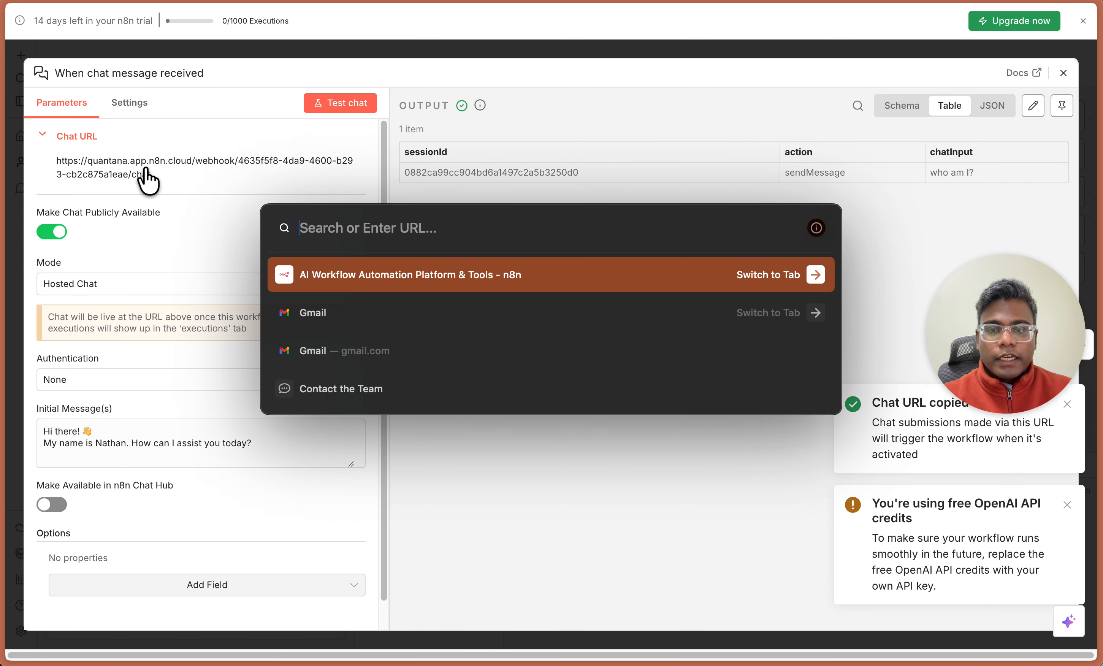
{"action": "key", "text": "super+v"}
{"action": "key", "text": "Return"}
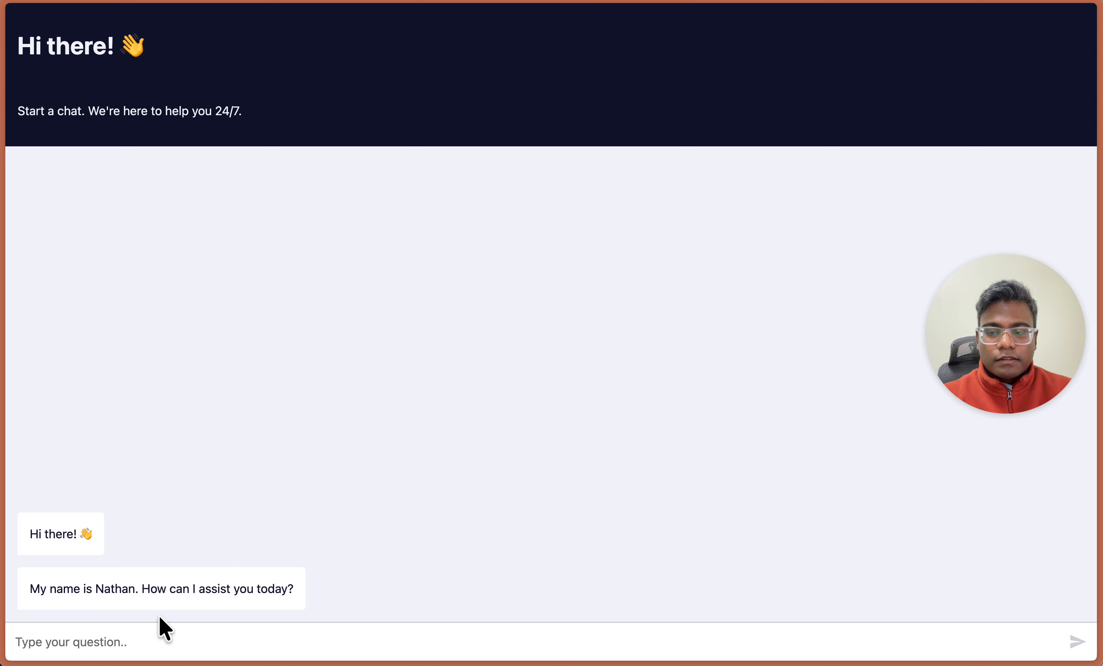
Send "Who am I?" in the public chat and read the agent's reply
{"action": "left_click", "coordinate": [134, 640]}
{"action": "type", "text": "Who am I?"}
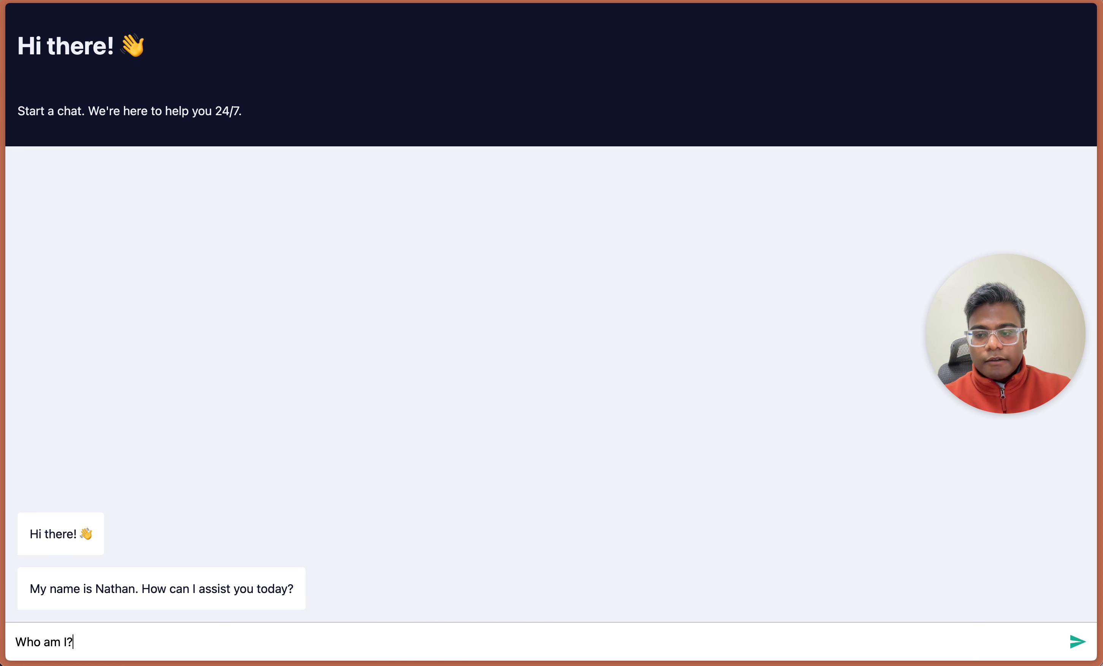
{"action": "key", "text": "Return"}
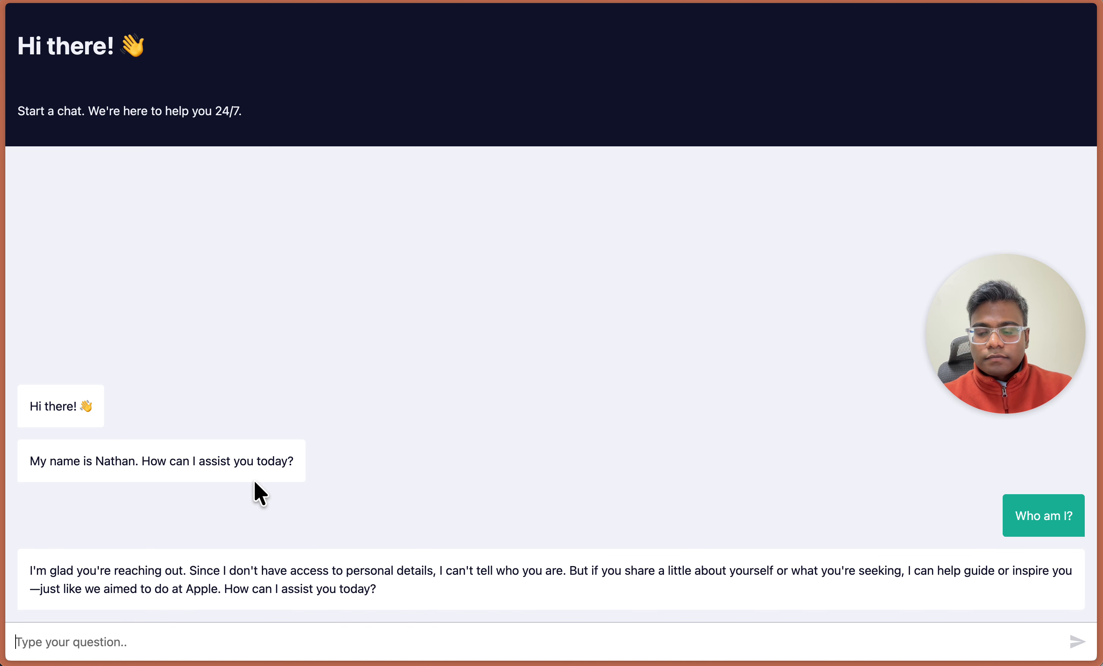
{"action": "triple_click", "coordinate": [402, 586]}
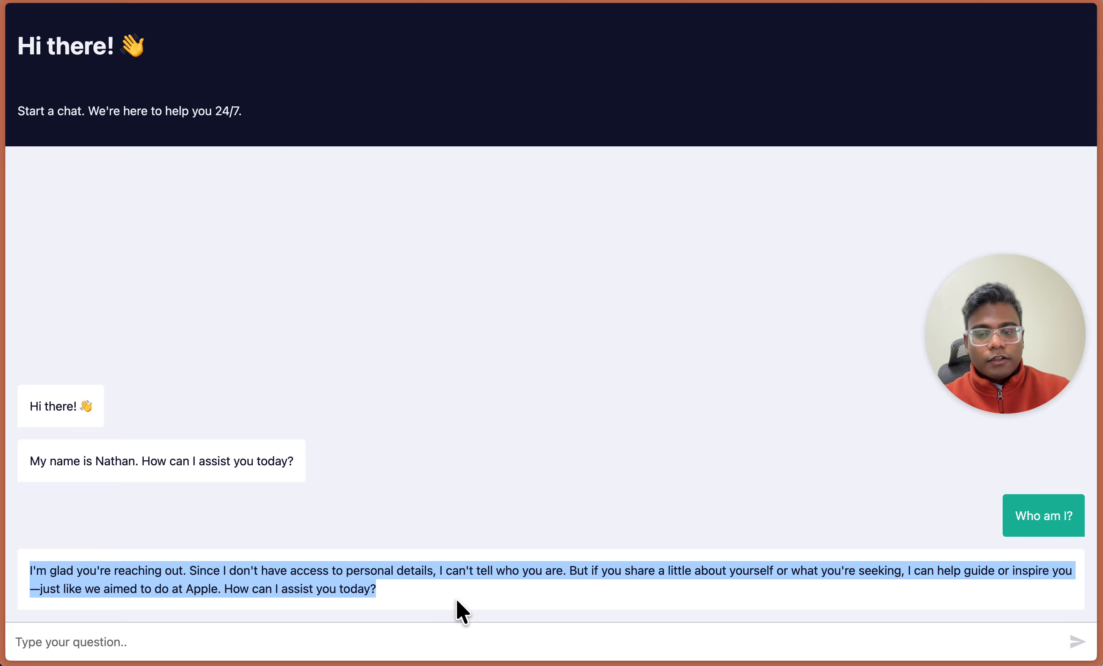
Send a public chat message starting with "Hi, I'm Mr" and a surname, and read the reply
{"action": "left_click", "coordinate": [395, 631]}
{"action": "type", "text": "Hi, "}
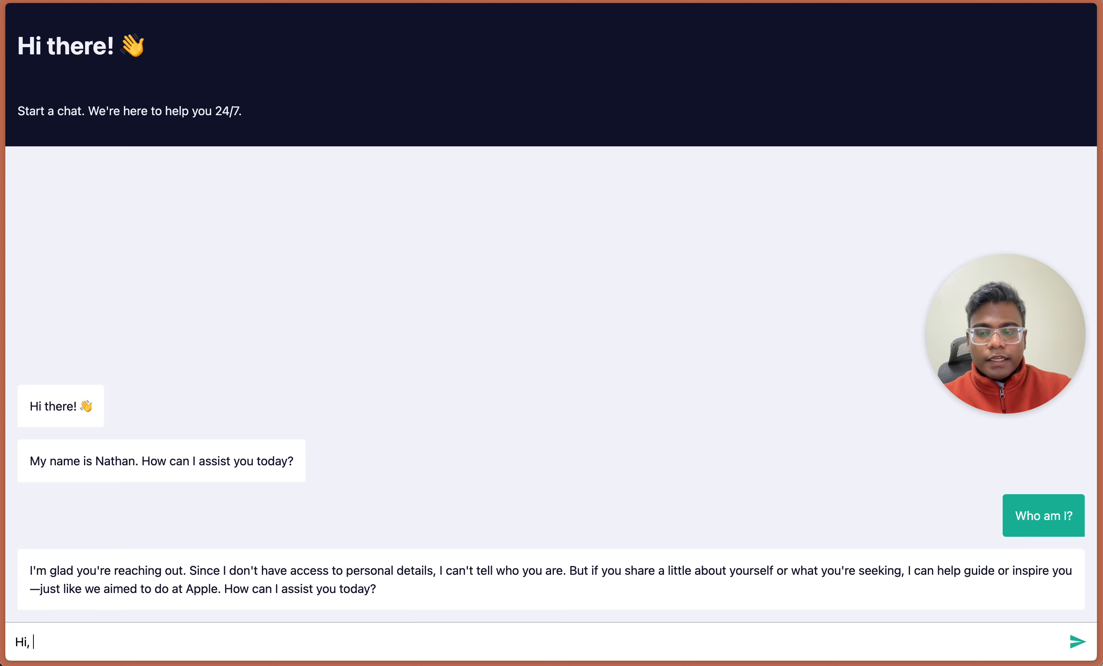
{"action": "type", "text": "I'm Mr Ku"}
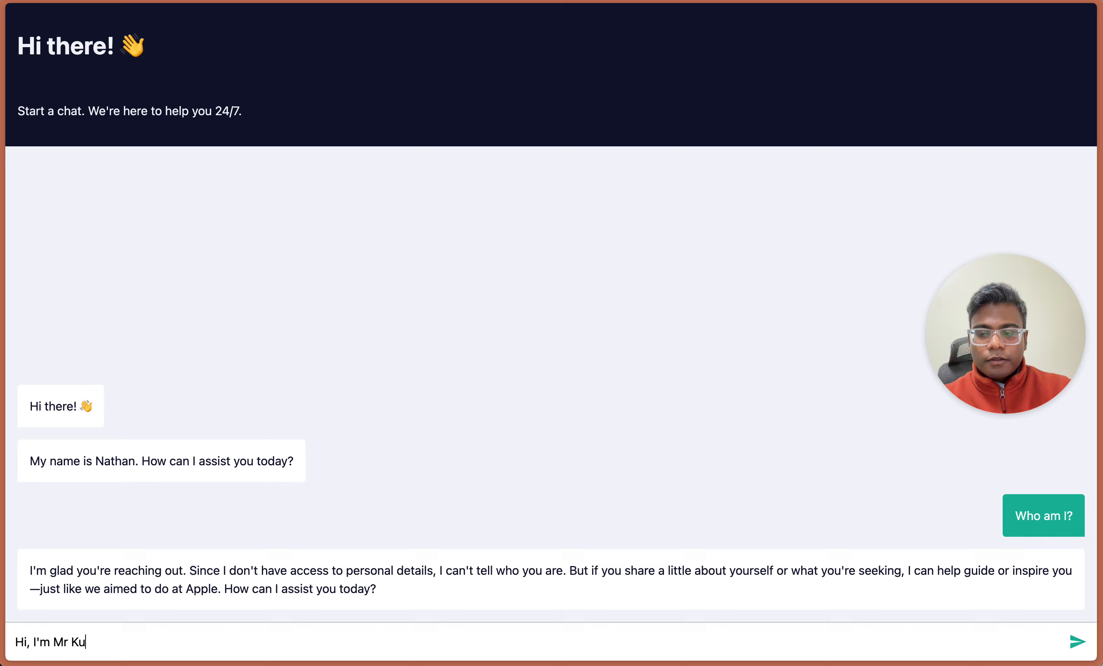
{"action": "type", "text": "mar"}
{"action": "key", "text": "Return"}
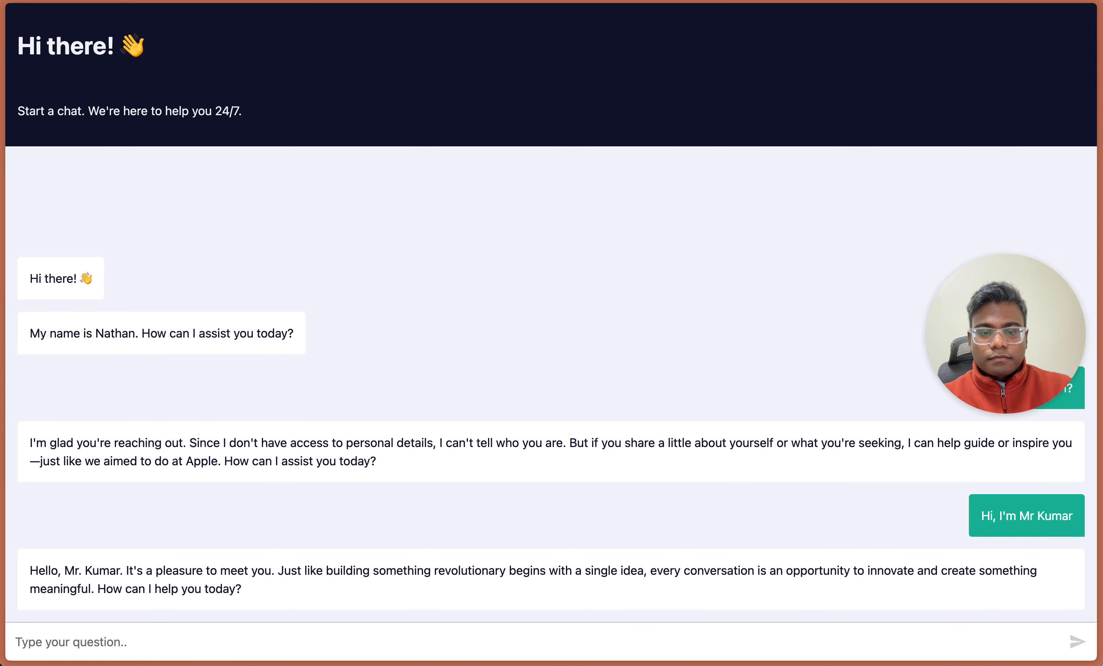
{"action": "left_click_drag", "start_coordinate": [275, 566], "coordinate": [480, 589]}
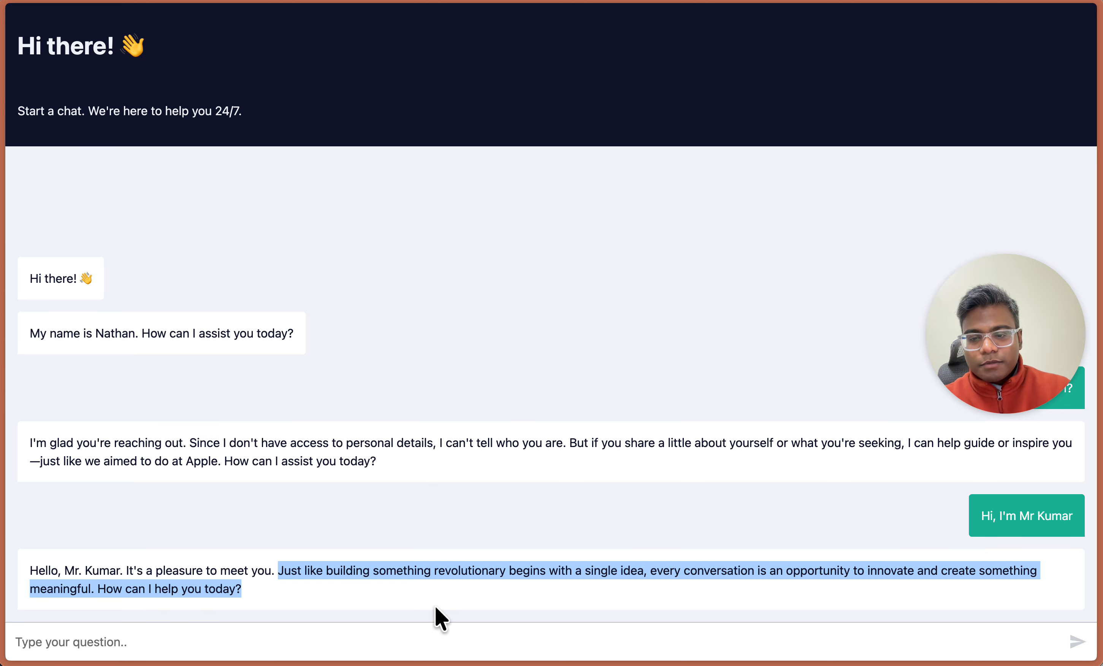
Ask "Who am I?" again in the public chat and check the reply for the surname given earlier
{"action": "left_click", "coordinate": [388, 637]}
{"action": "type", "text": "Who am"}
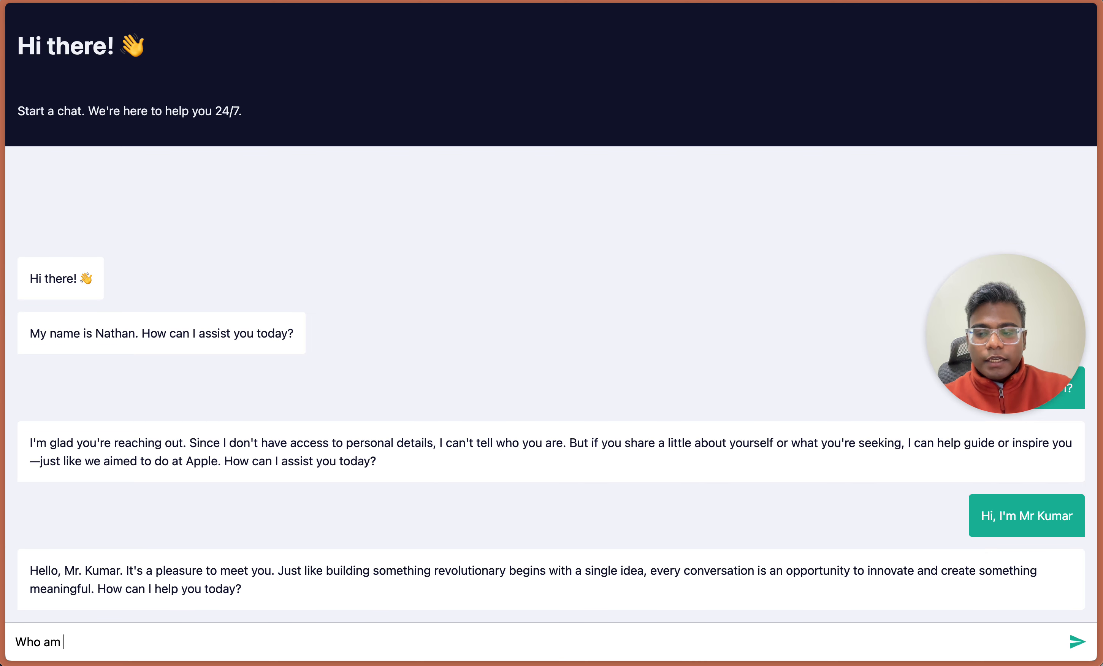
{"action": "key", "text": "Return"}
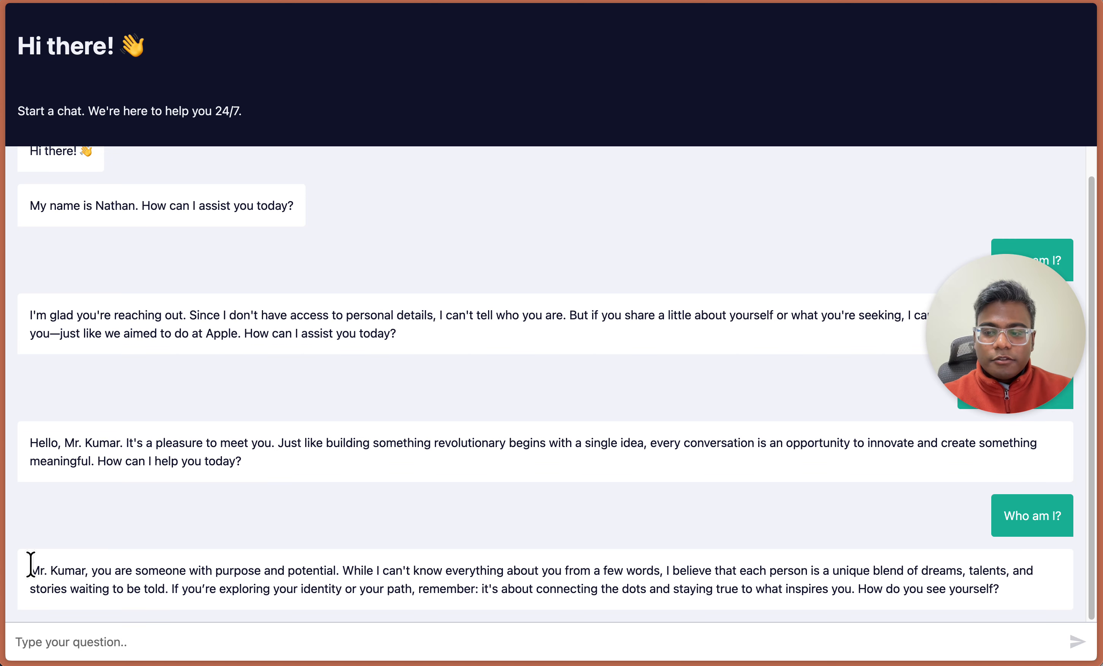
{"action": "left_click_drag", "start_coordinate": [30, 569], "coordinate": [89, 570]}
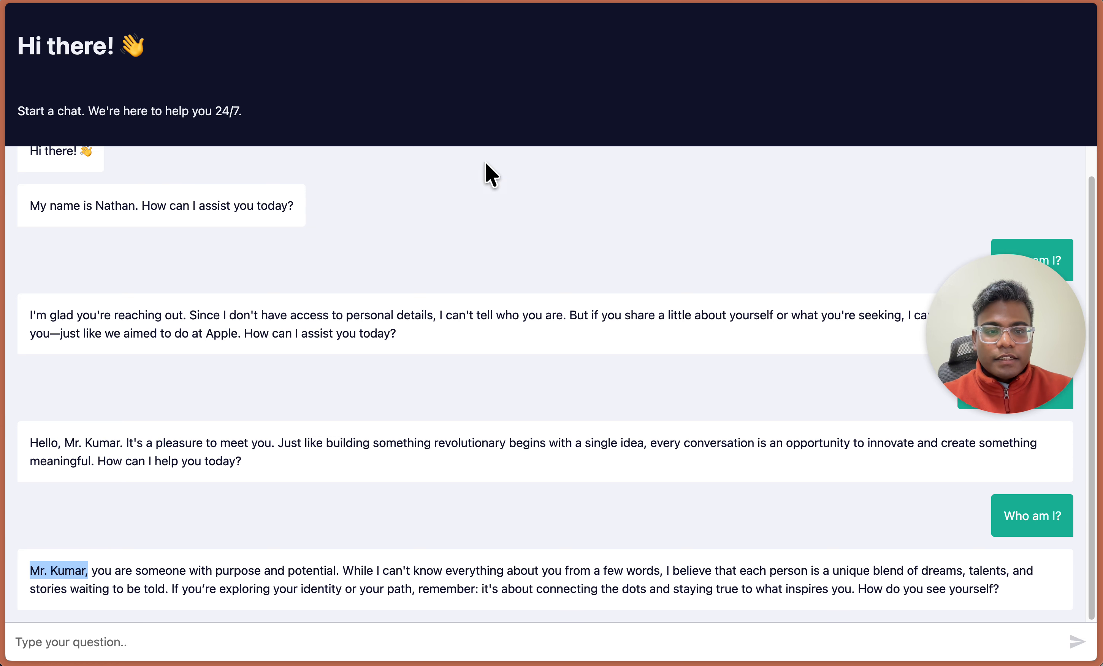
{"action": "left_click", "coordinate": [519, 231]}
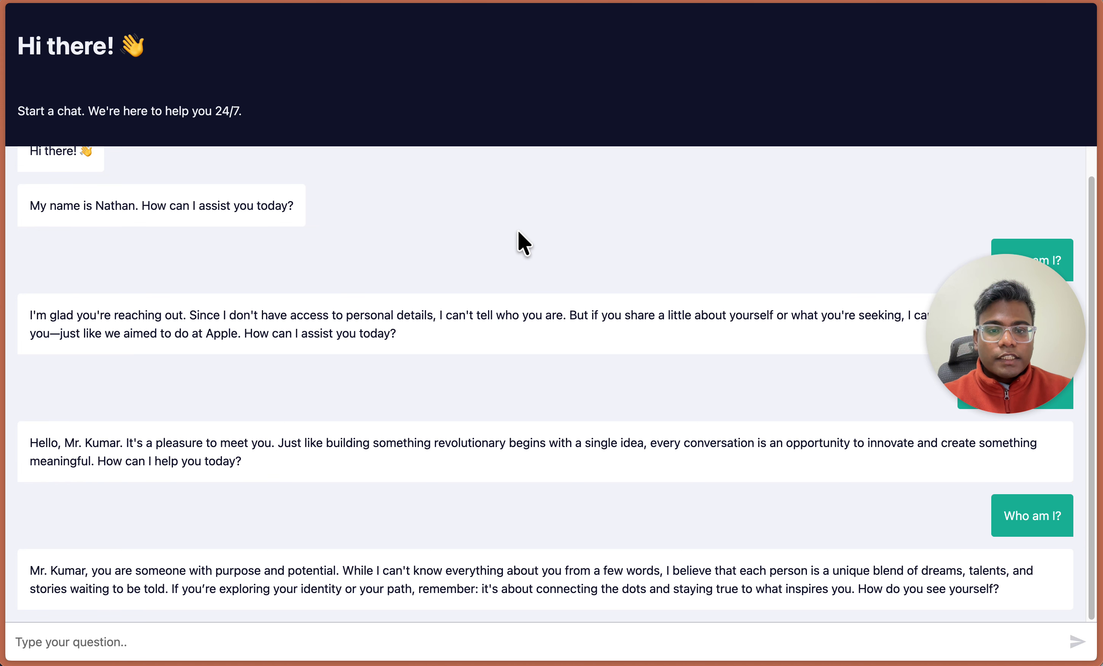
Return to the n8n workflow tab and close the chat trigger node's settings to view the workflow canvas
{"action": "key", "text": "ctrl+shift+Tab"}
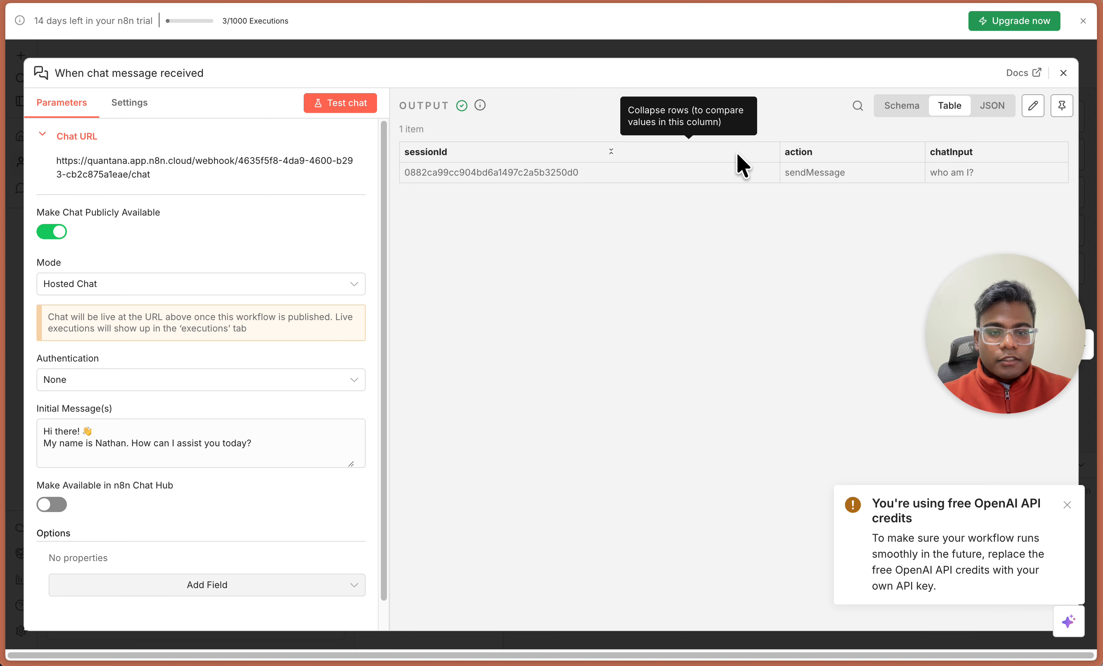
{"action": "left_click", "coordinate": [1066, 73]}
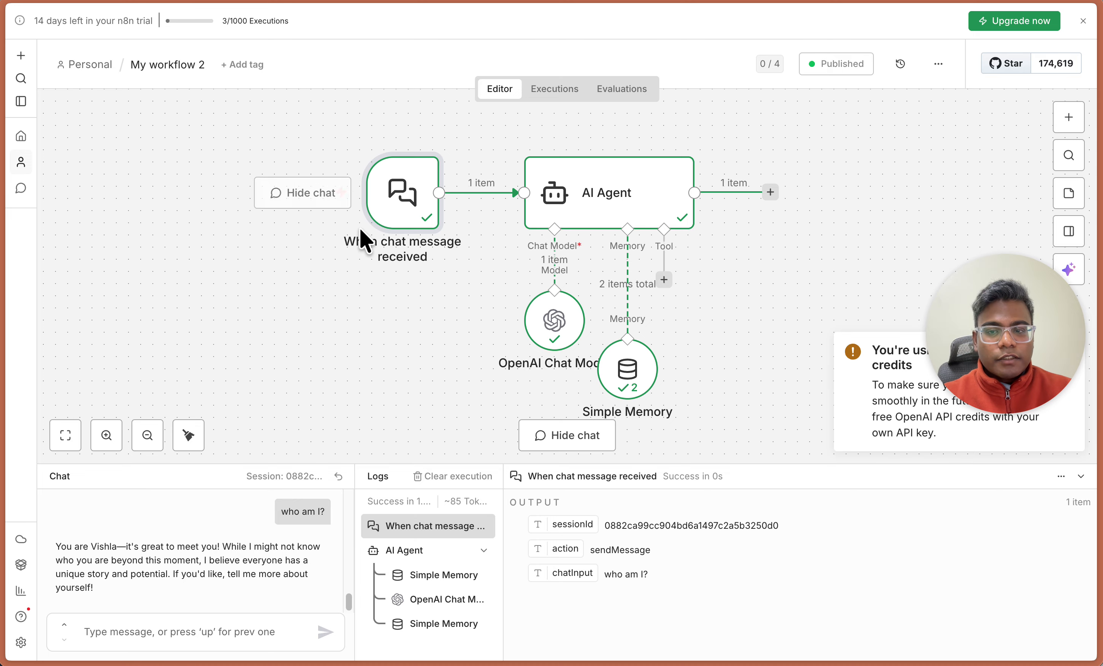
{"action": "scroll", "coordinate": [645, 305], "scroll_direction": "down", "scroll_amount": 5}
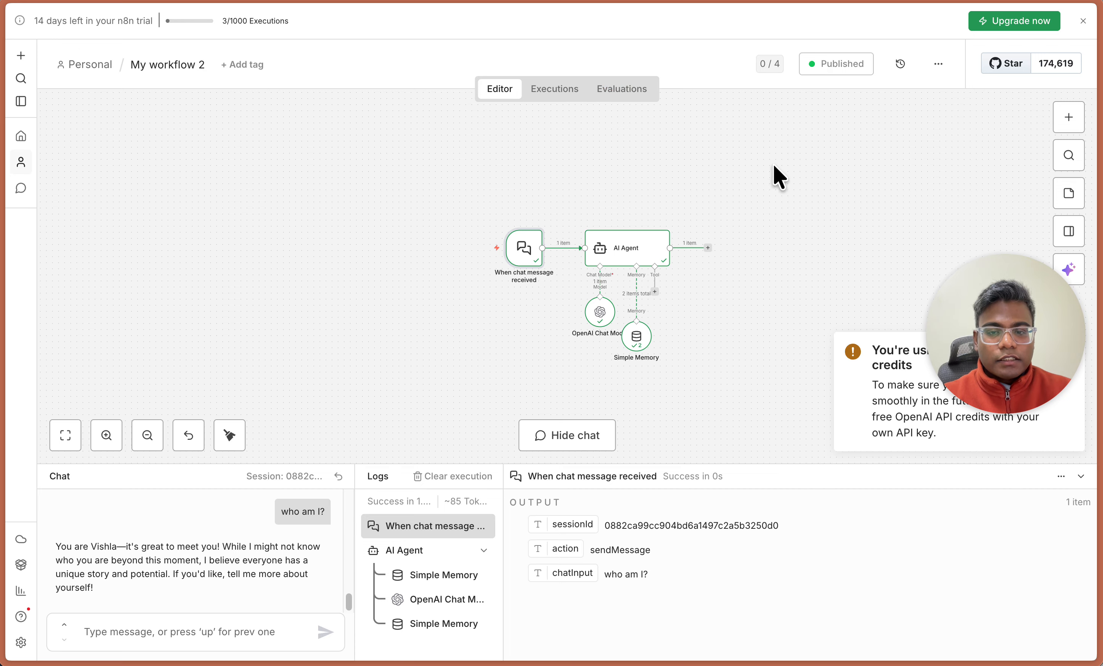
{"action": "scroll", "coordinate": [531, 201], "scroll_direction": "down", "scroll_amount": 3}
{"action": "scroll", "coordinate": [532, 200], "scroll_direction": "up", "scroll_amount": 6}
{"action": "scroll", "coordinate": [531, 200], "scroll_direction": "up", "scroll_amount": 2}
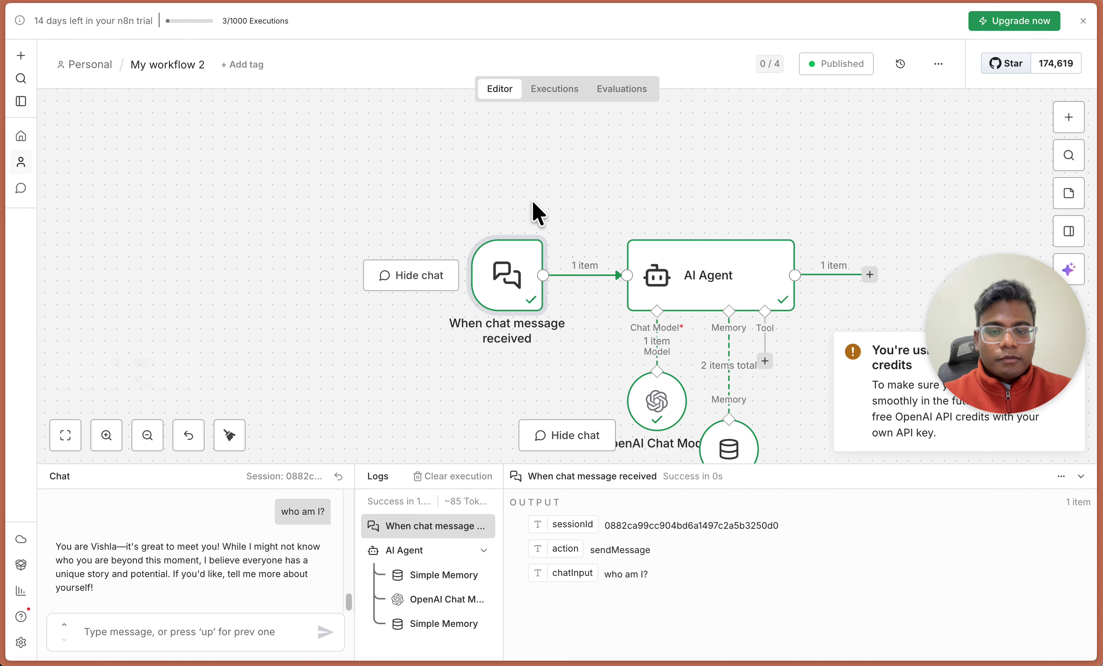
{"action": "scroll", "coordinate": [531, 201], "scroll_direction": "down", "scroll_amount": 3}
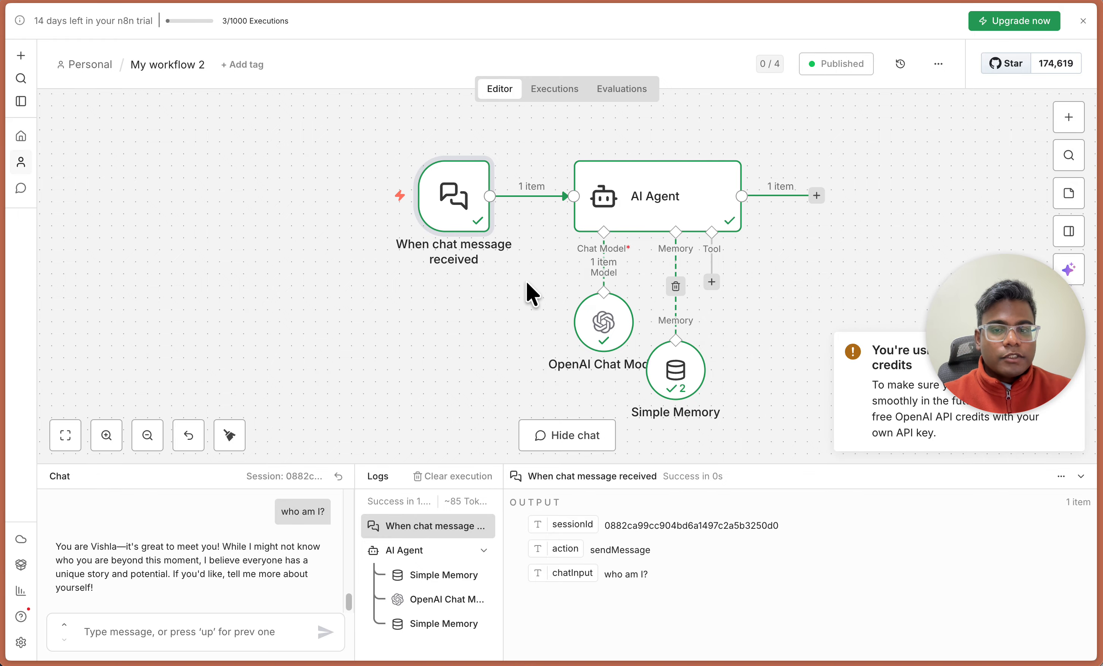
Replace the AI Agent's Simple Memory node with a new Simple Memory node placed directly beneath its memory connector
{"action": "left_click", "coordinate": [651, 364]}
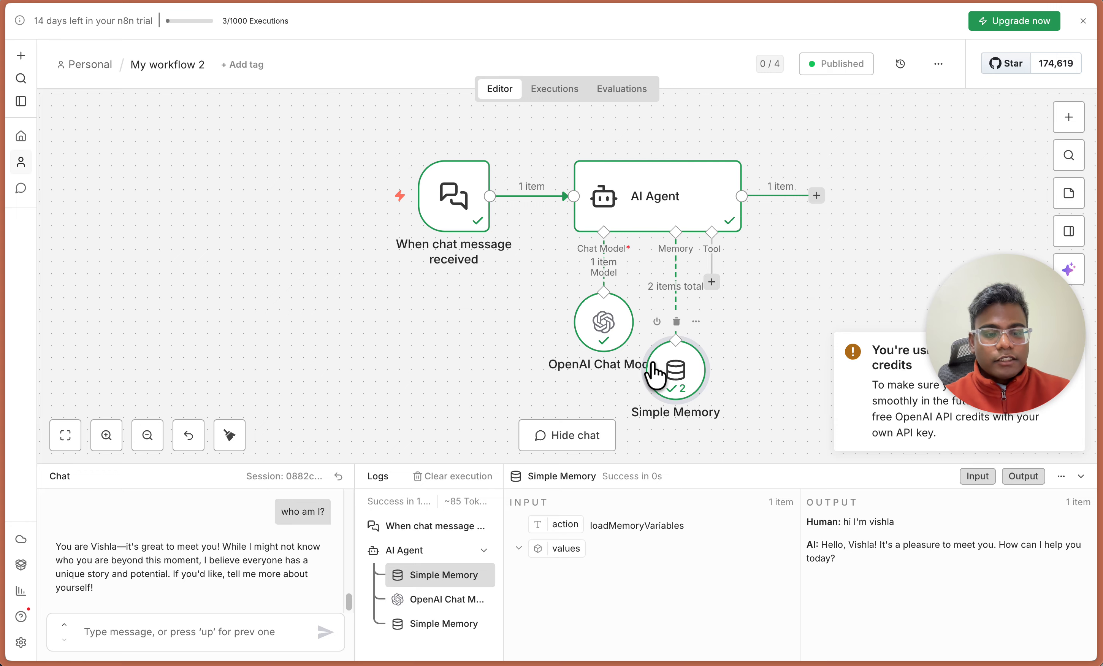
{"action": "key", "text": "Delete"}
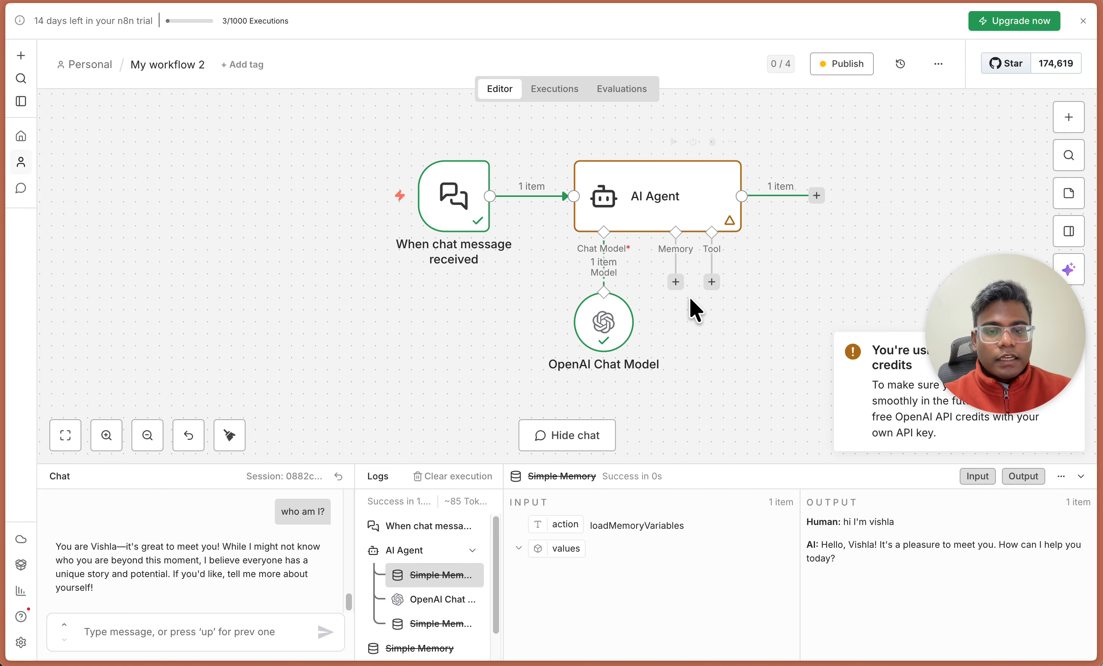
{"action": "left_click", "coordinate": [675, 282]}
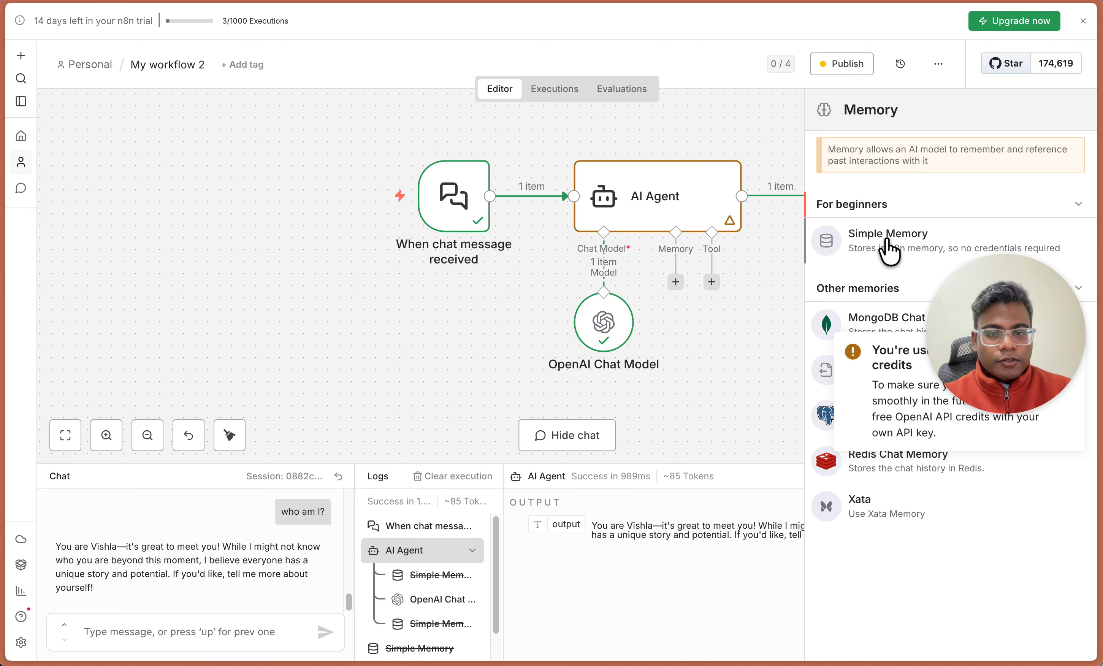
{"action": "left_click", "coordinate": [886, 240]}
{"action": "left_click", "coordinate": [1062, 73]}
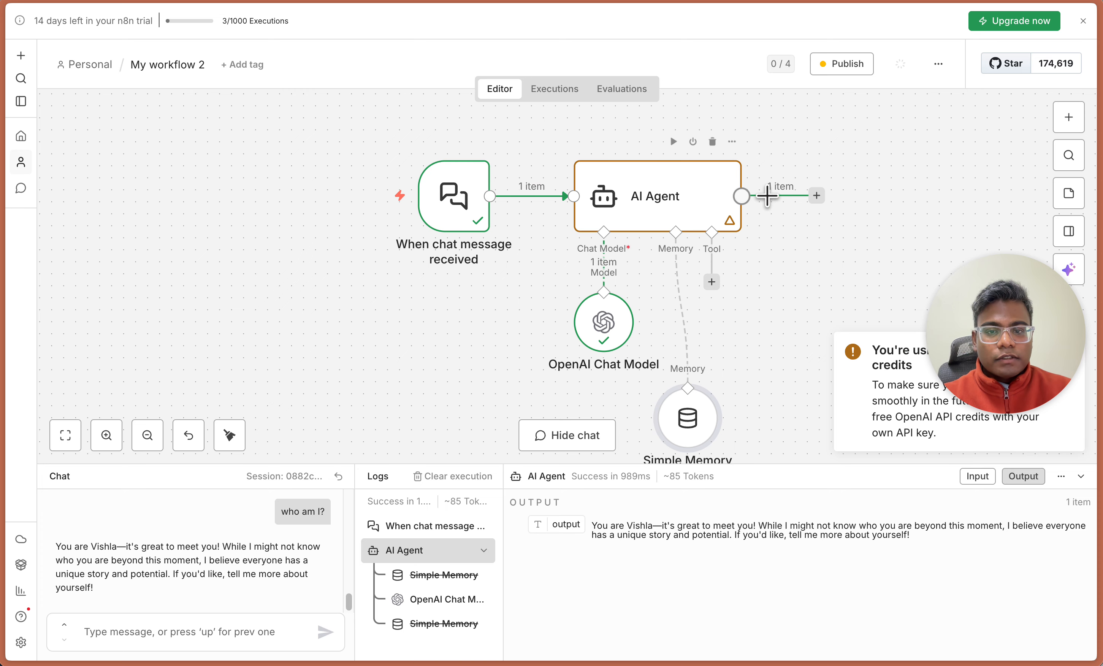
{"action": "left_click_drag", "start_coordinate": [687, 415], "coordinate": [676, 358]}
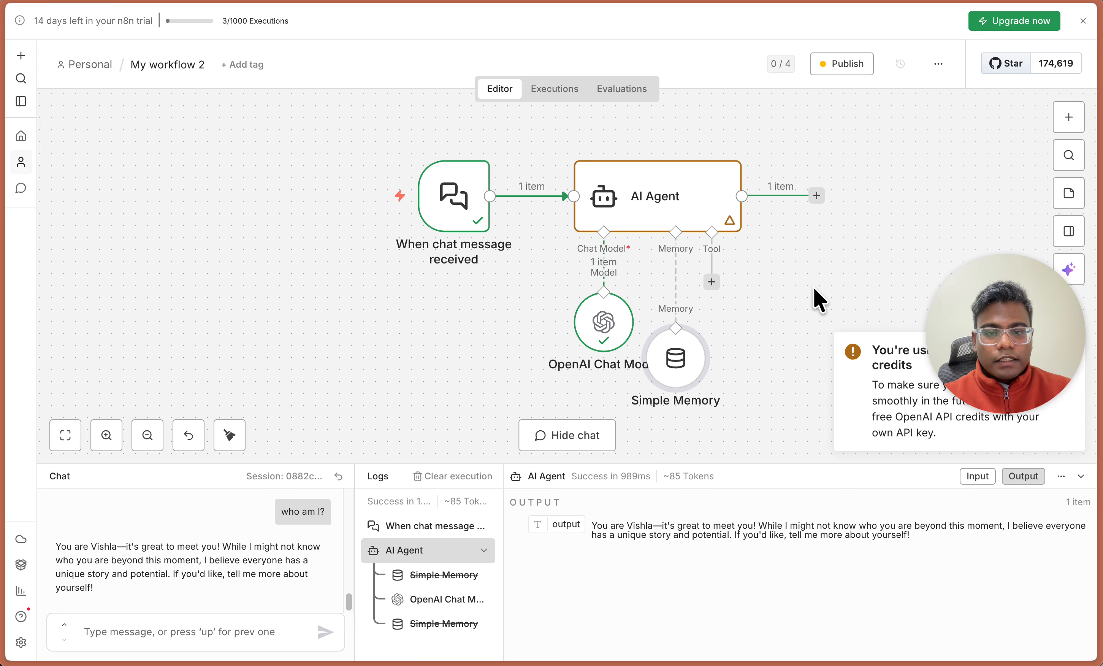
Review the System Message in the AI Agent node's parameters and close the node
{"action": "scroll", "coordinate": [752, 296], "scroll_direction": "right", "scroll_amount": 4}
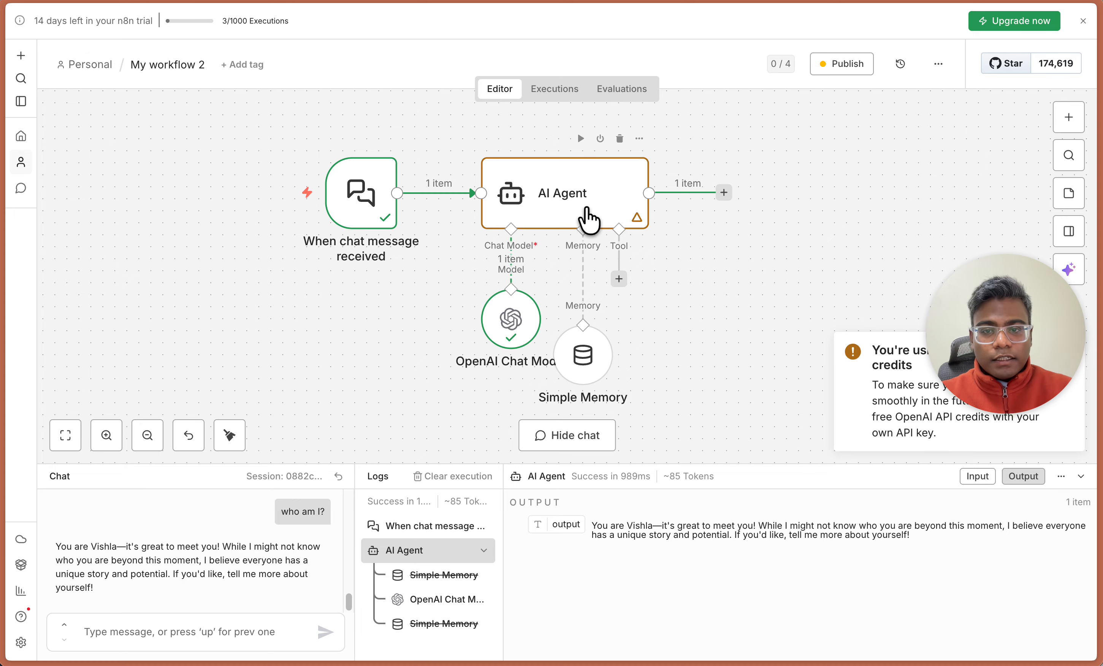
{"action": "double_click", "coordinate": [581, 211]}
{"action": "left_click_drag", "start_coordinate": [510, 456], "coordinate": [382, 451]}
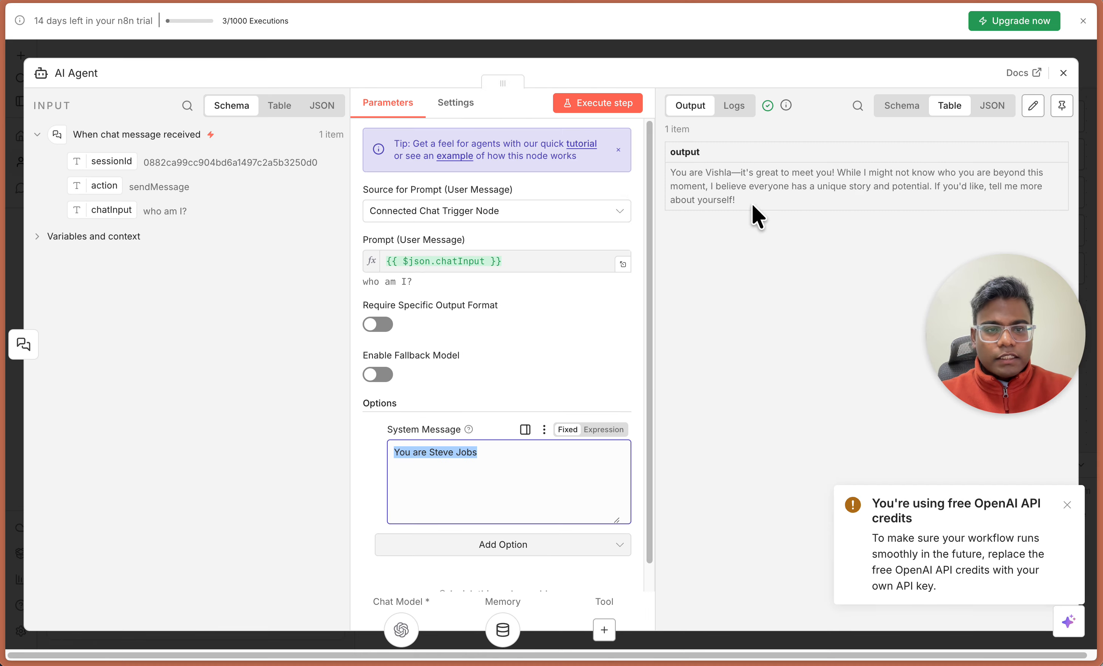
{"action": "left_click", "coordinate": [1063, 74]}
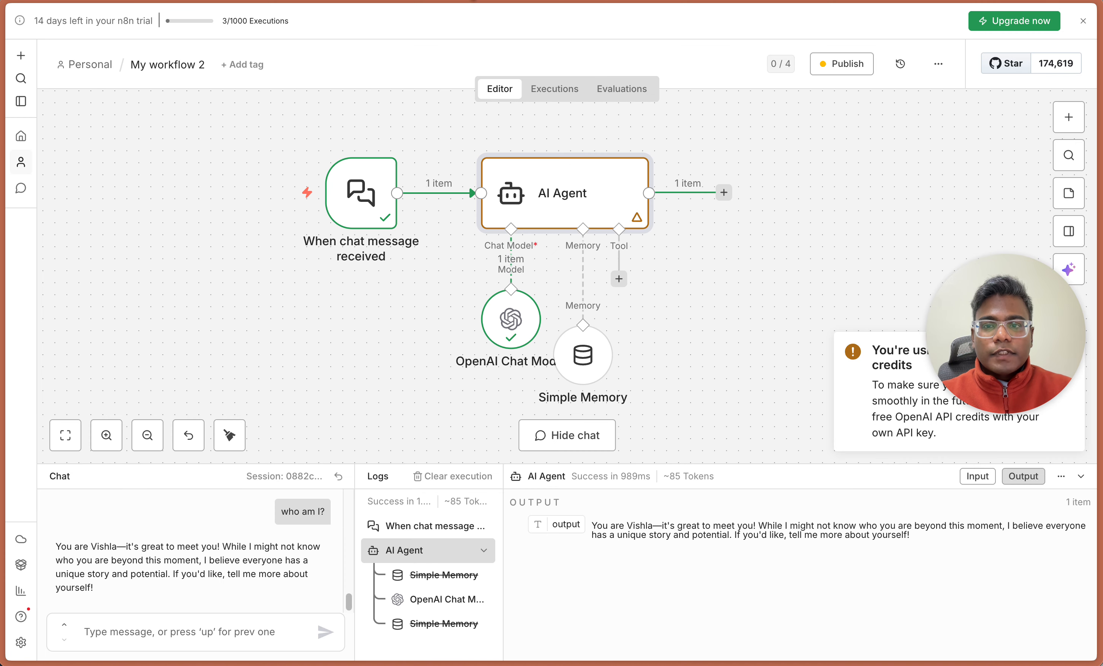